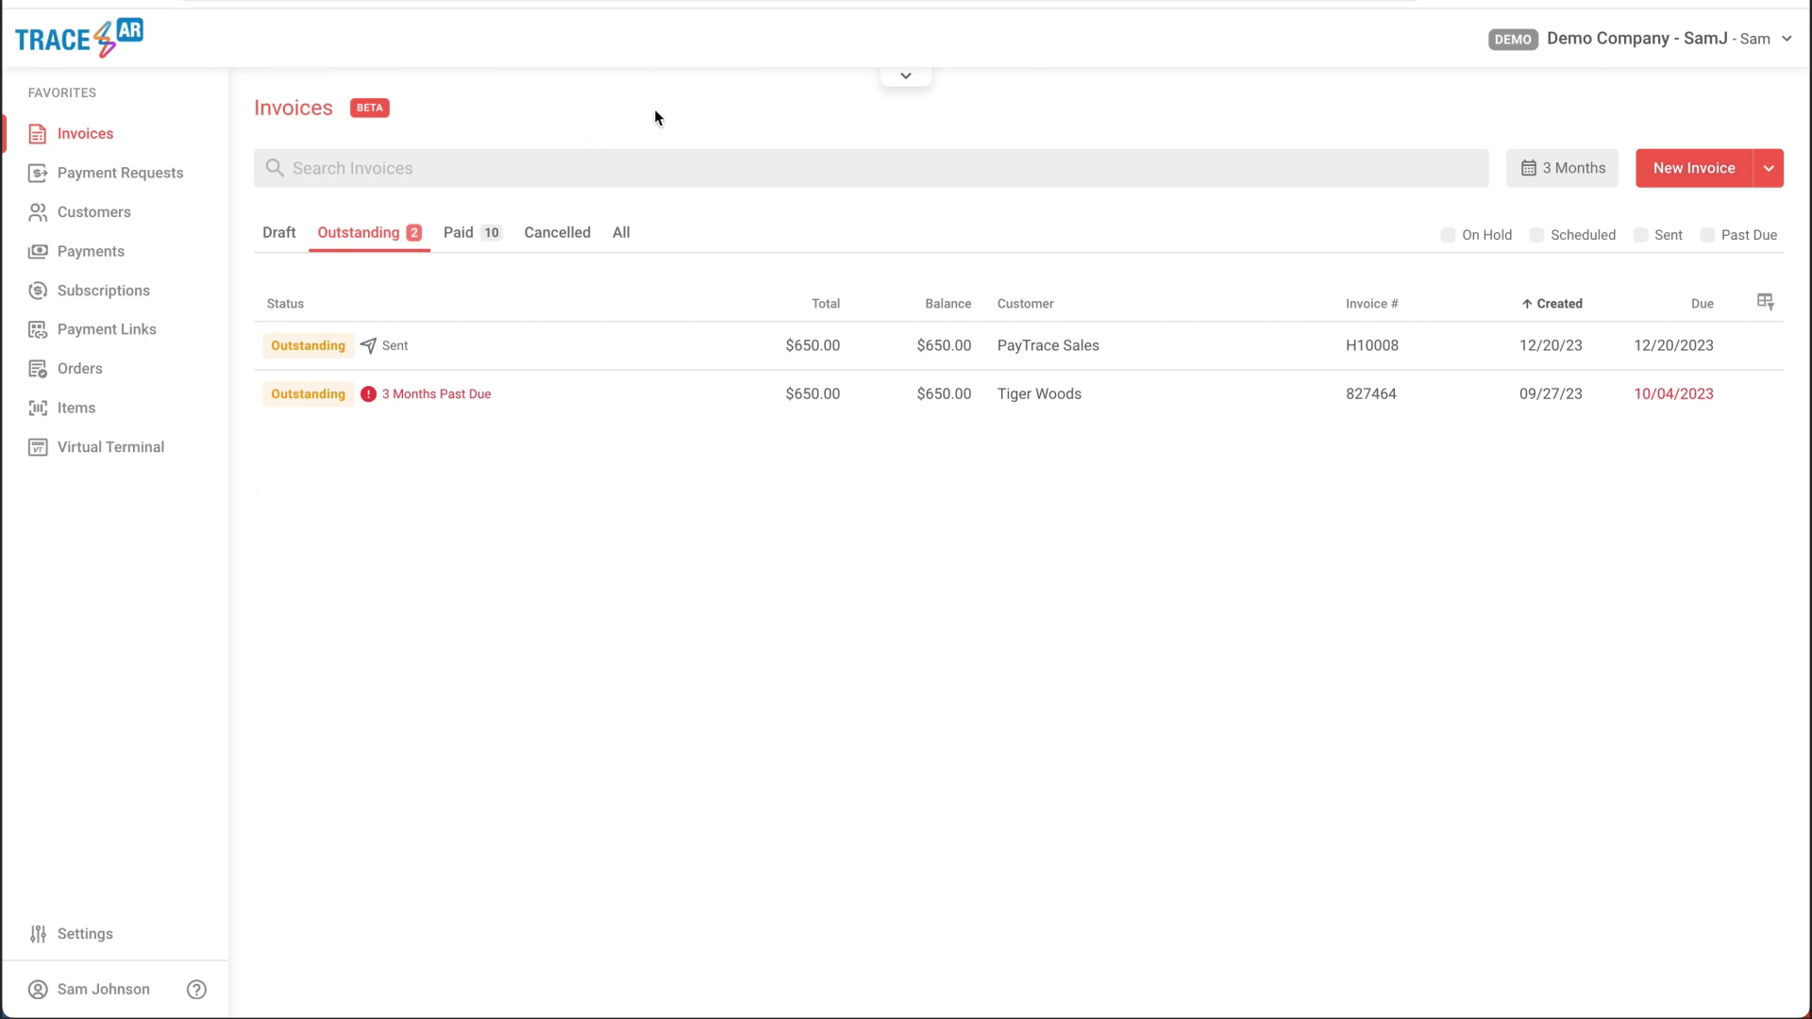
Start new invoice 973842 with terms Due upon receipt, billed to customer PayTrace Sales
click(1697, 170)
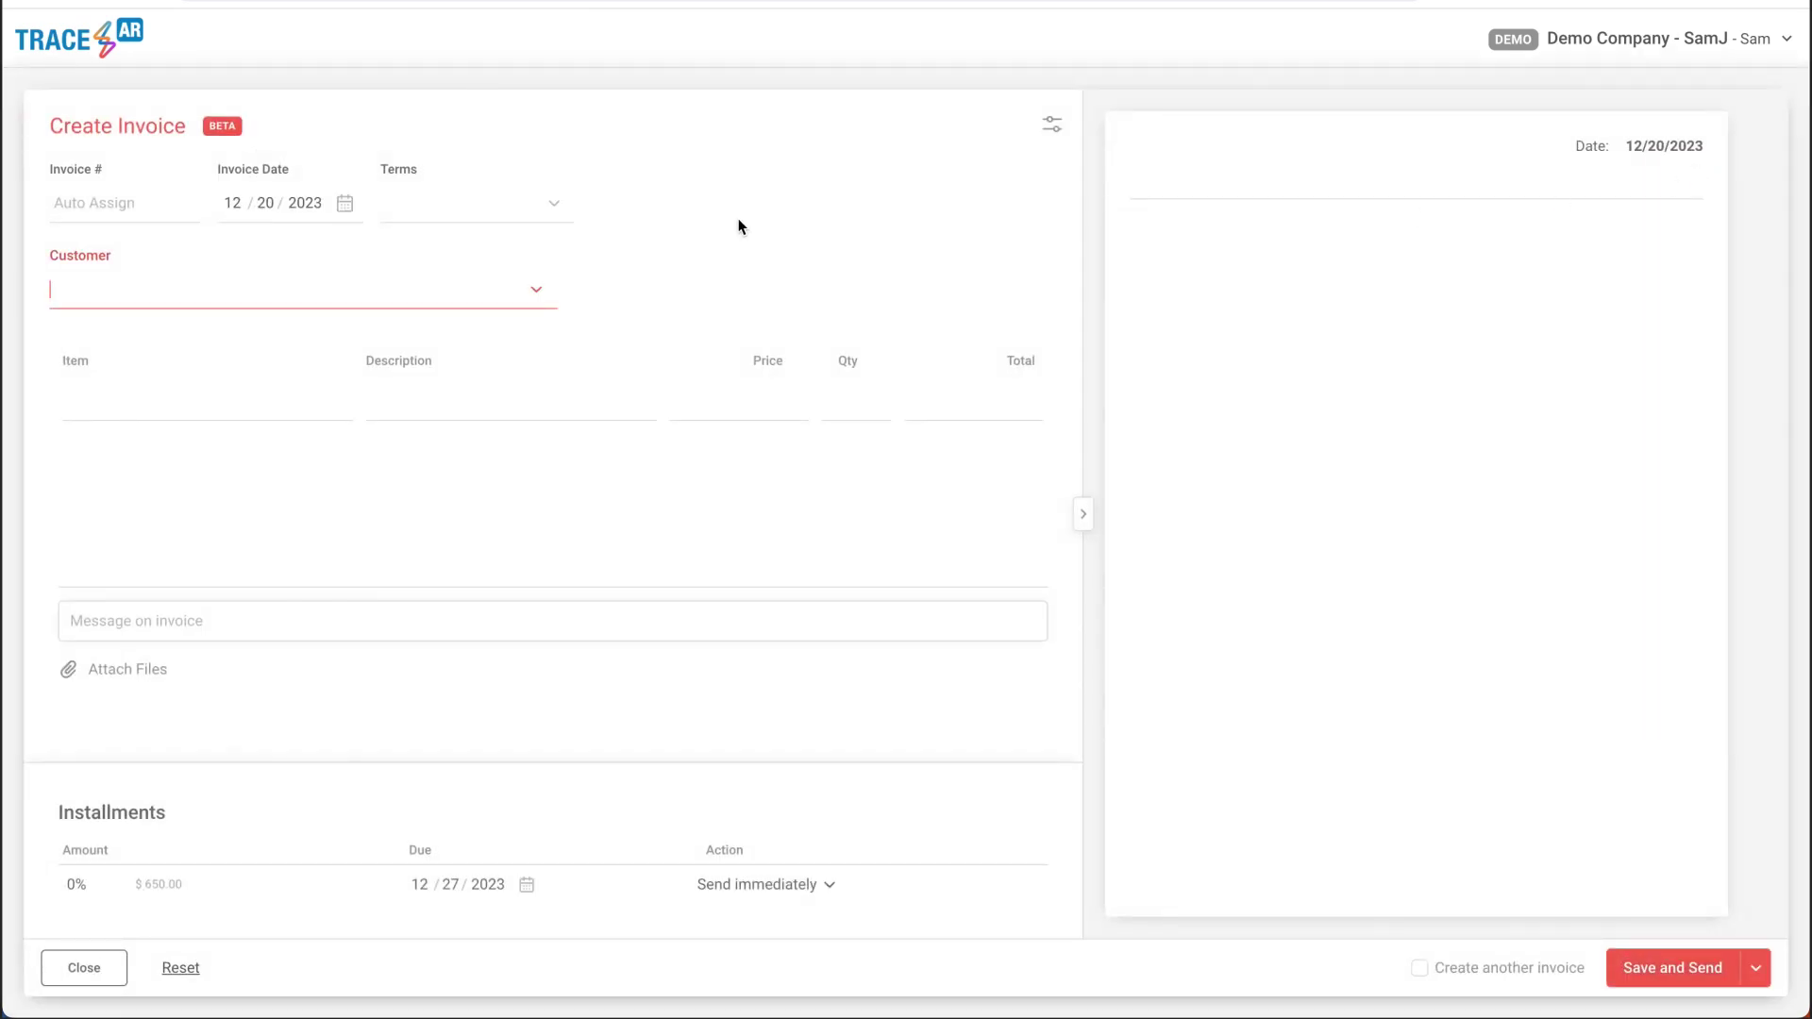
click(149, 201)
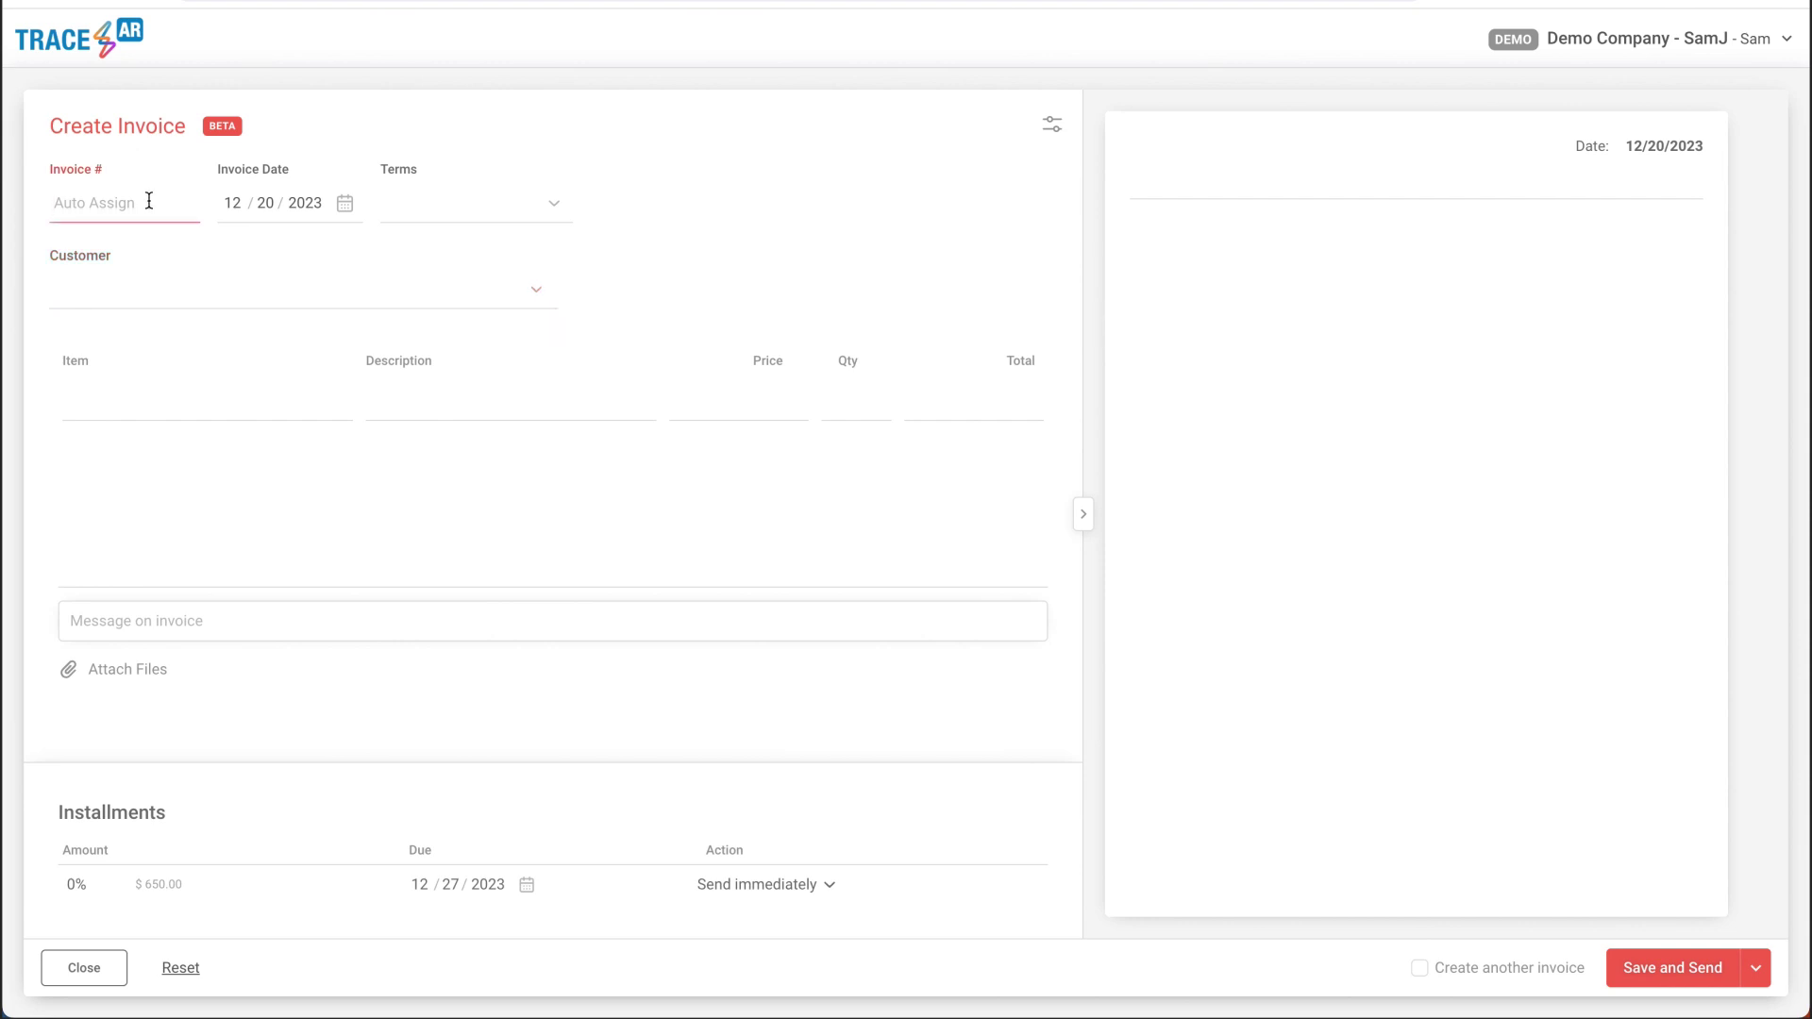
text(973842)
click(552, 205)
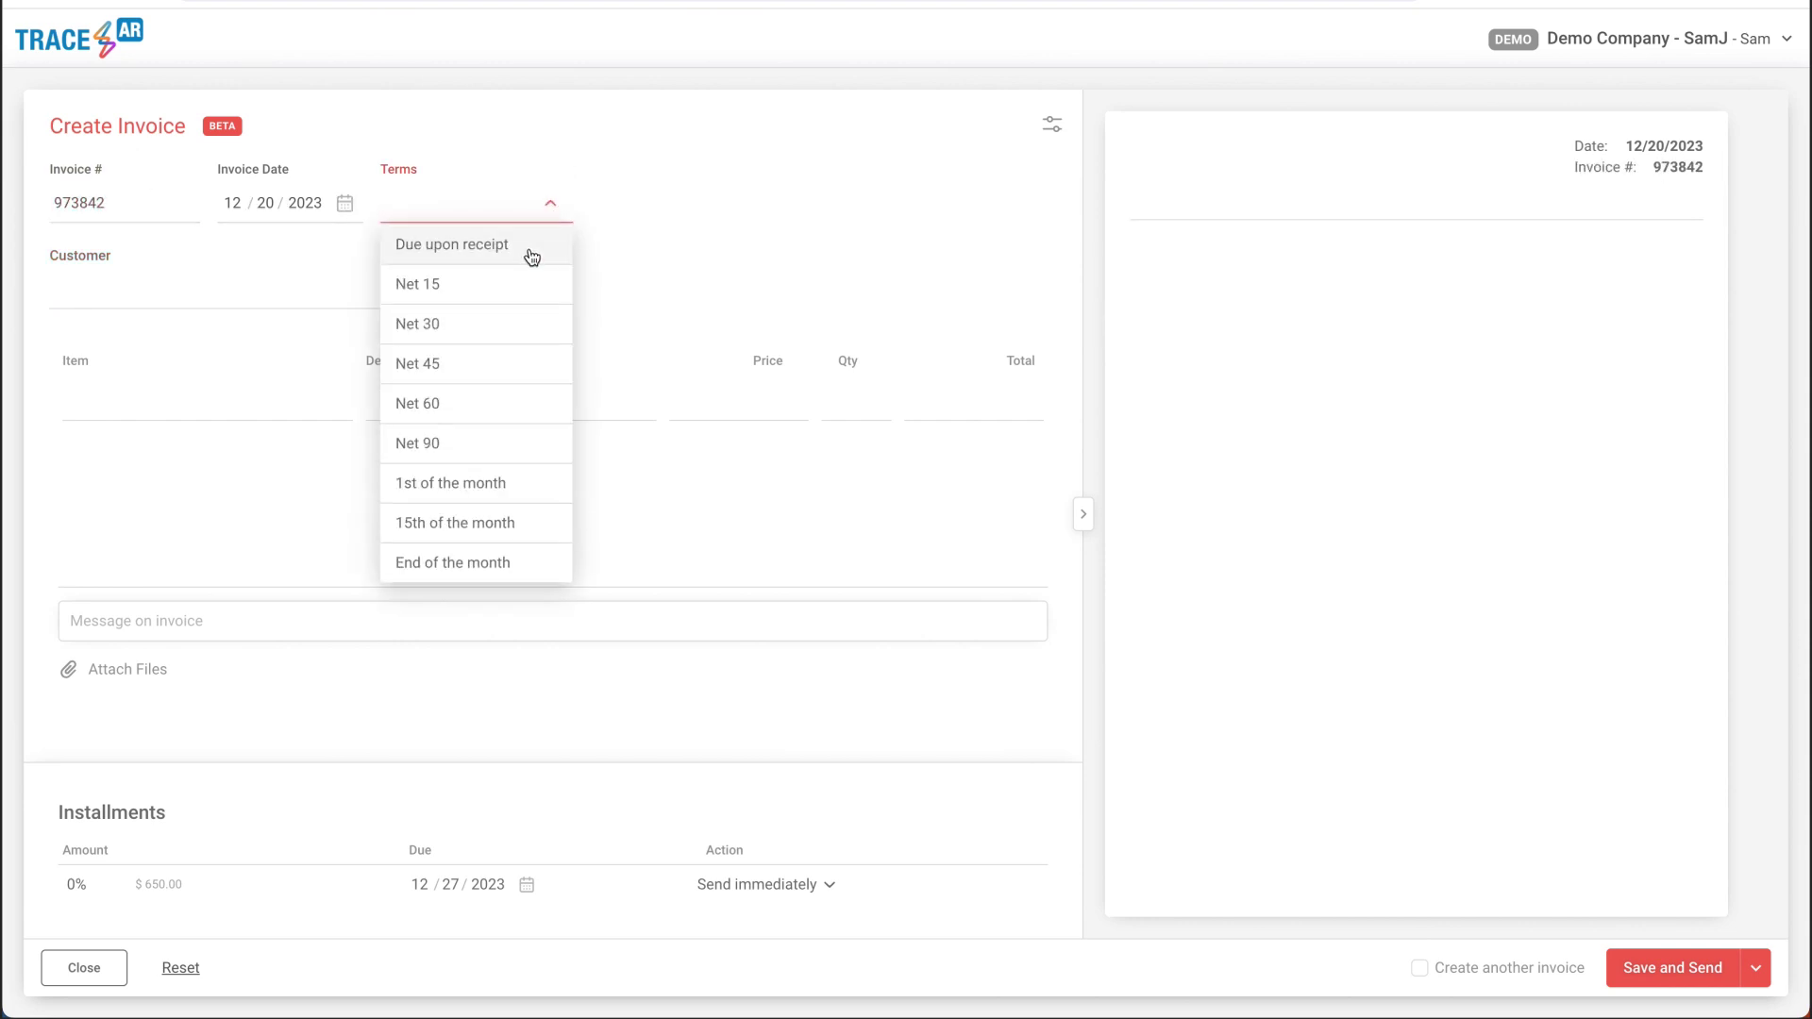
click(532, 247)
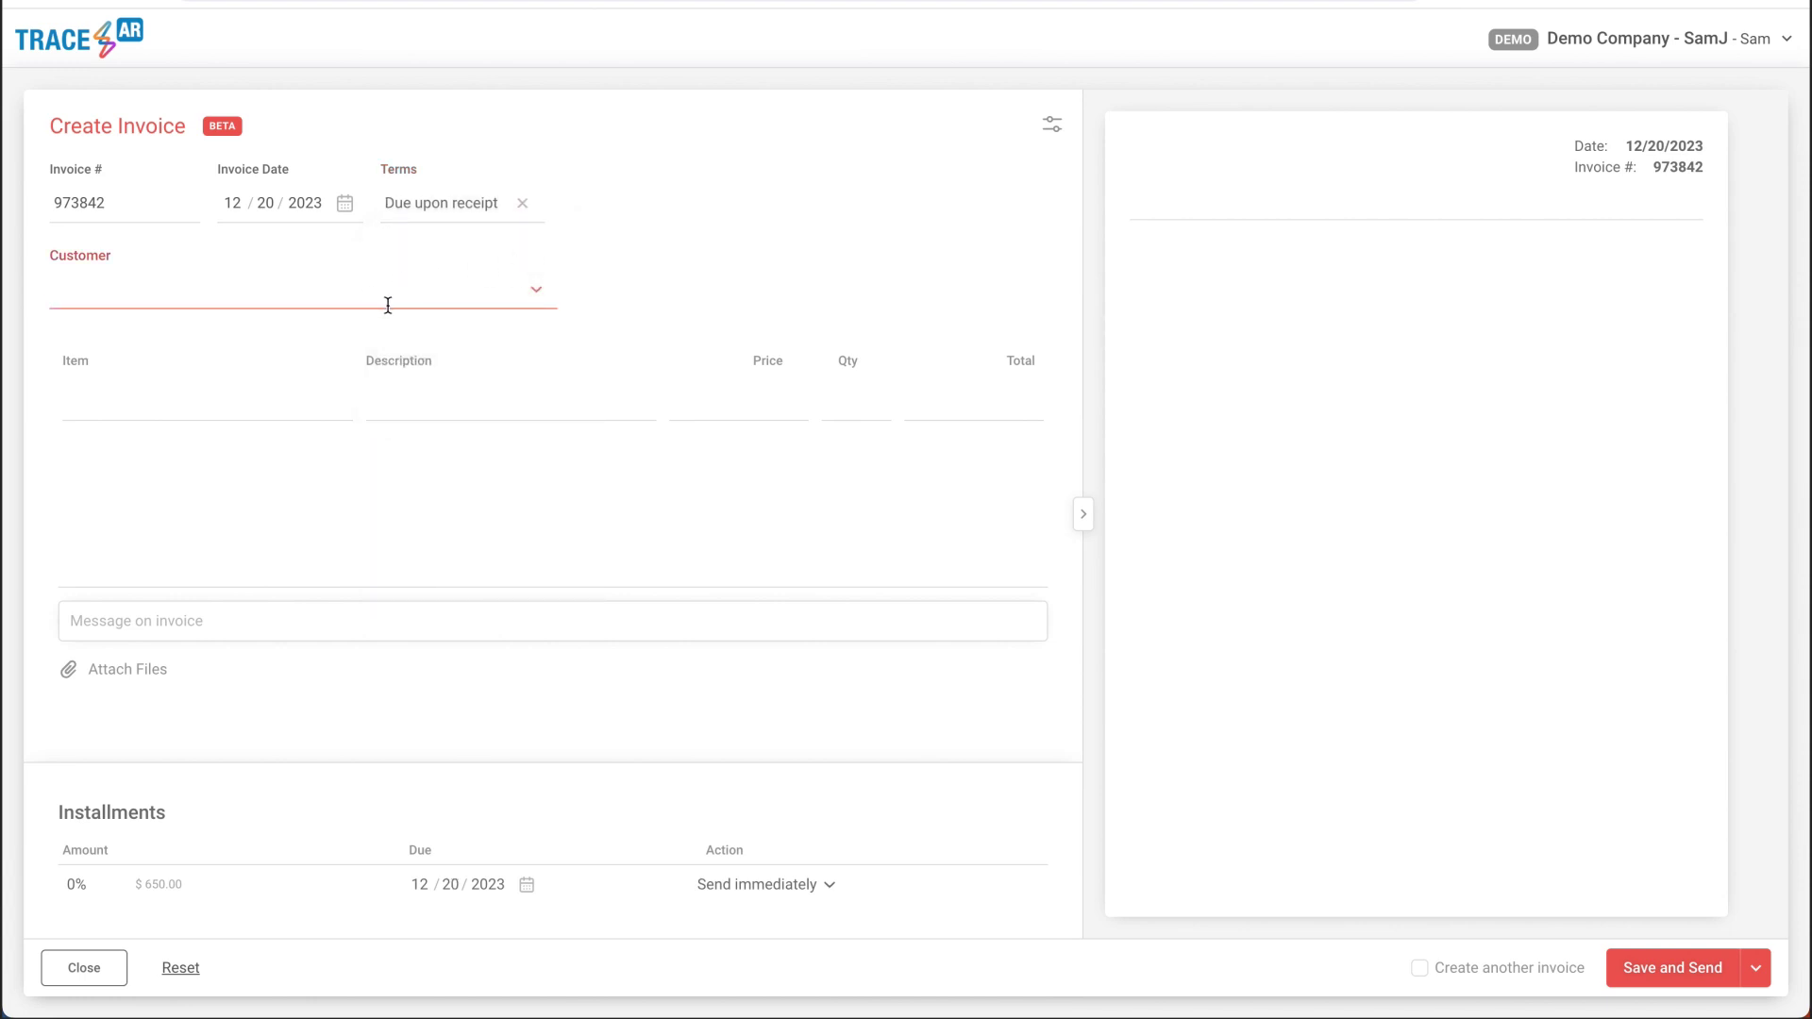
click(537, 292)
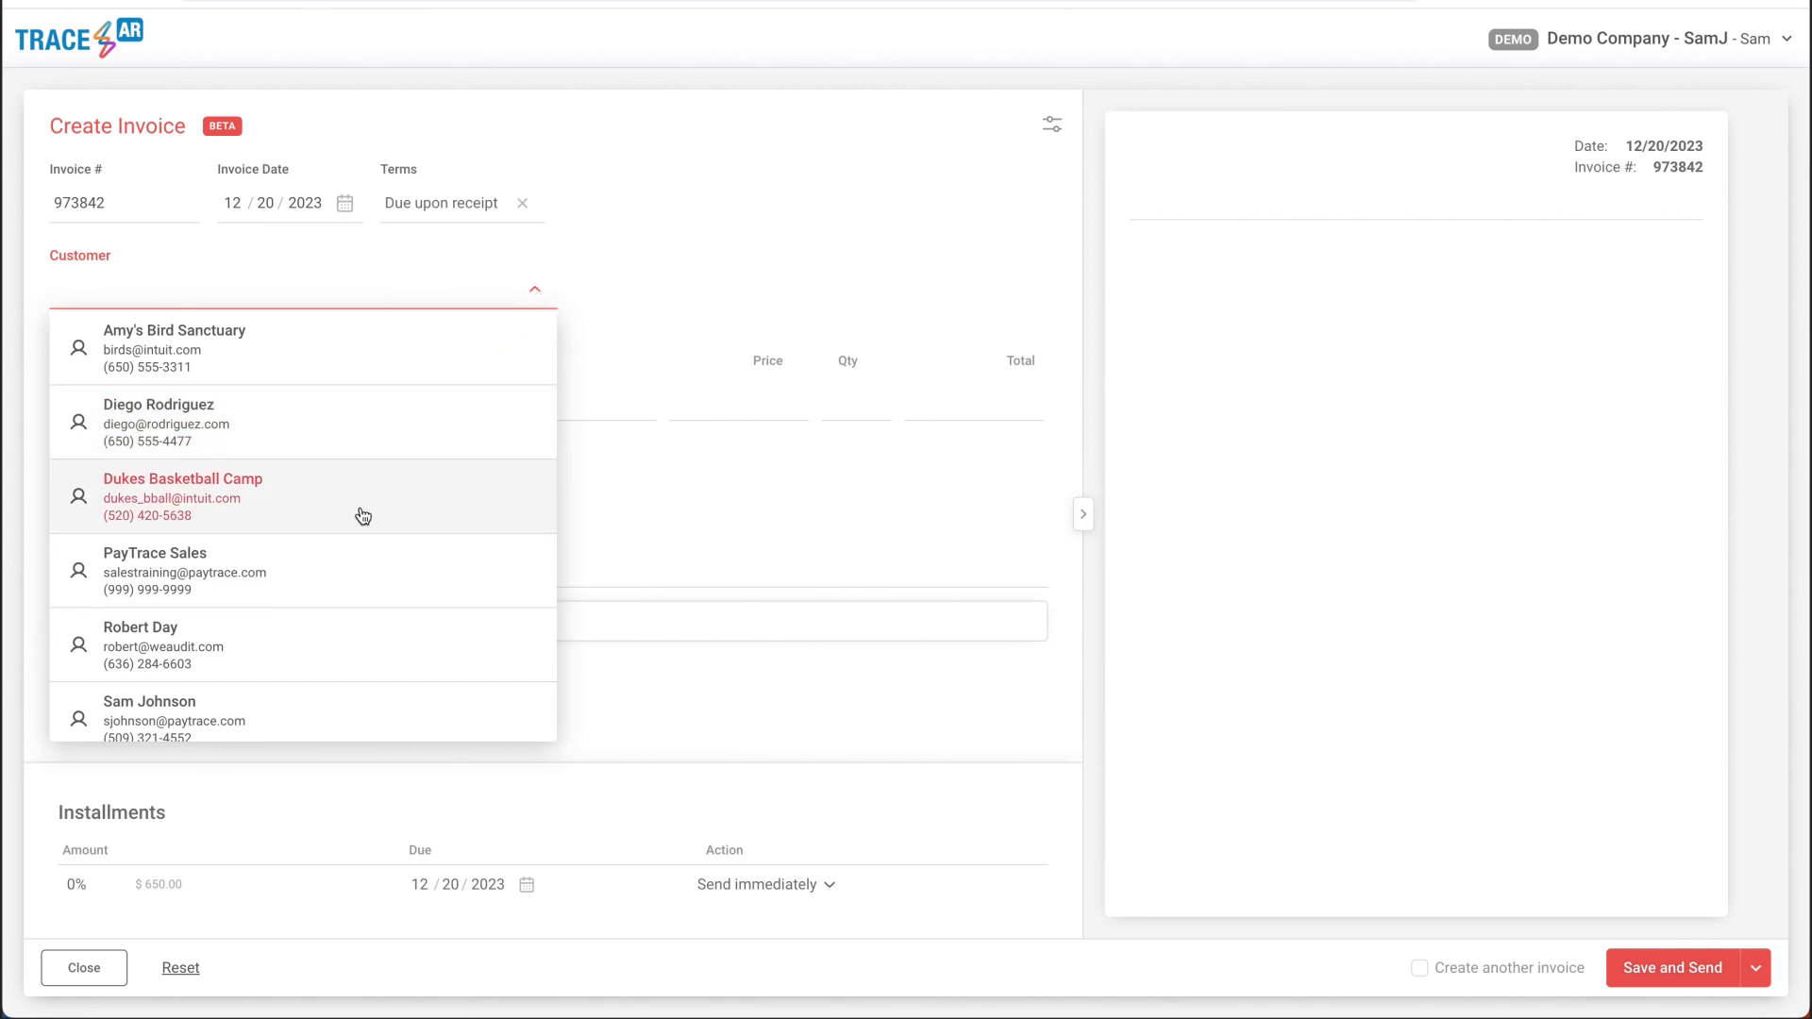
click(340, 566)
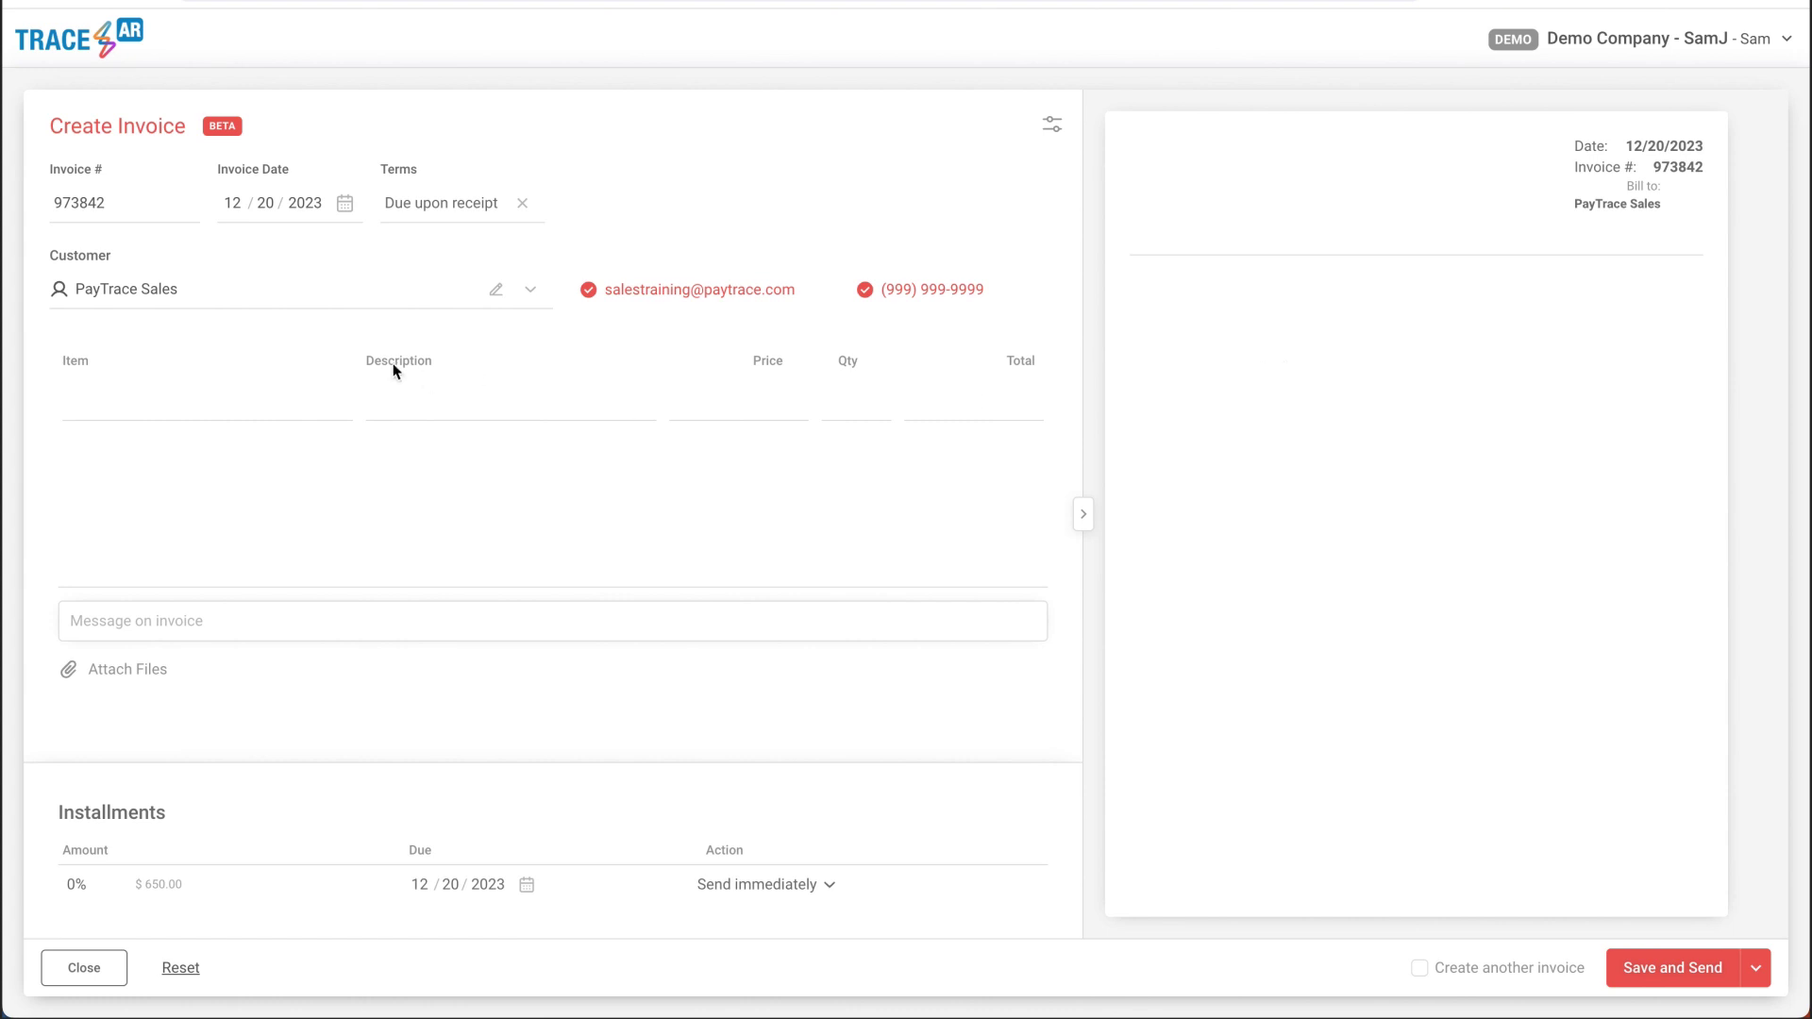
Add Driver – Callaway ($500.00) and Lob Wedge – Titleist ($150.00) as invoice line items
click(332, 404)
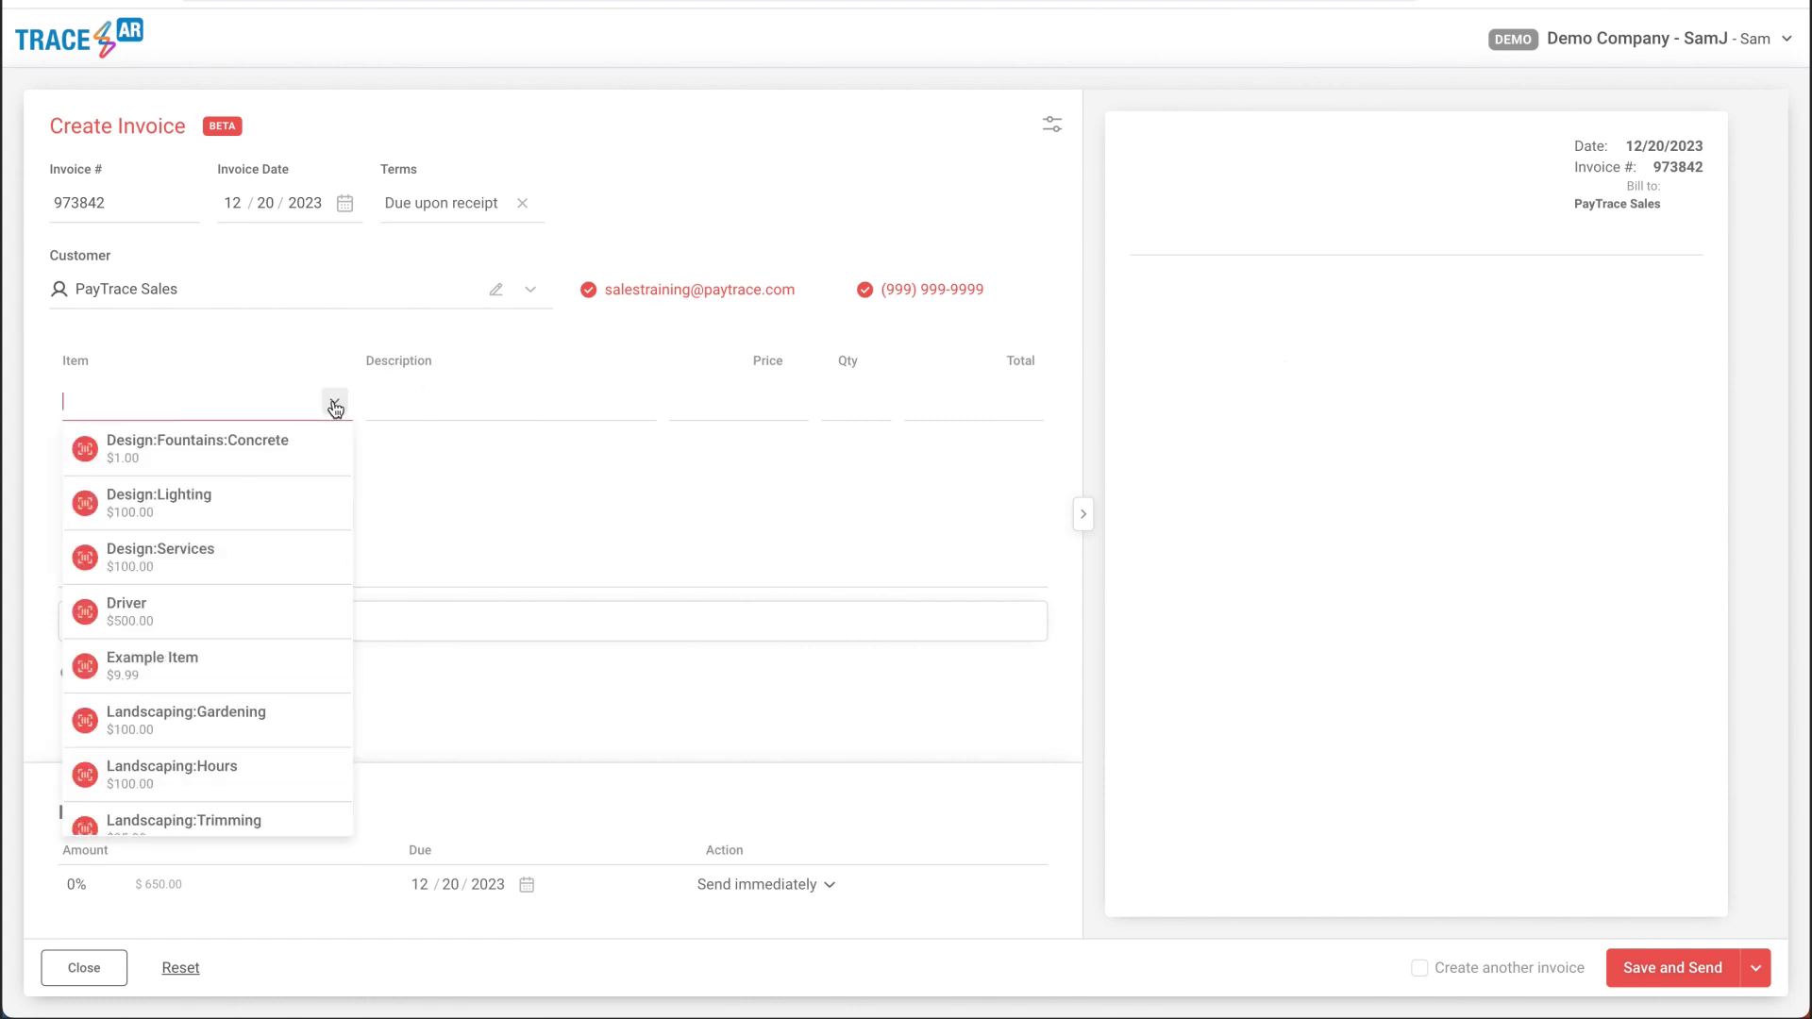
click(259, 615)
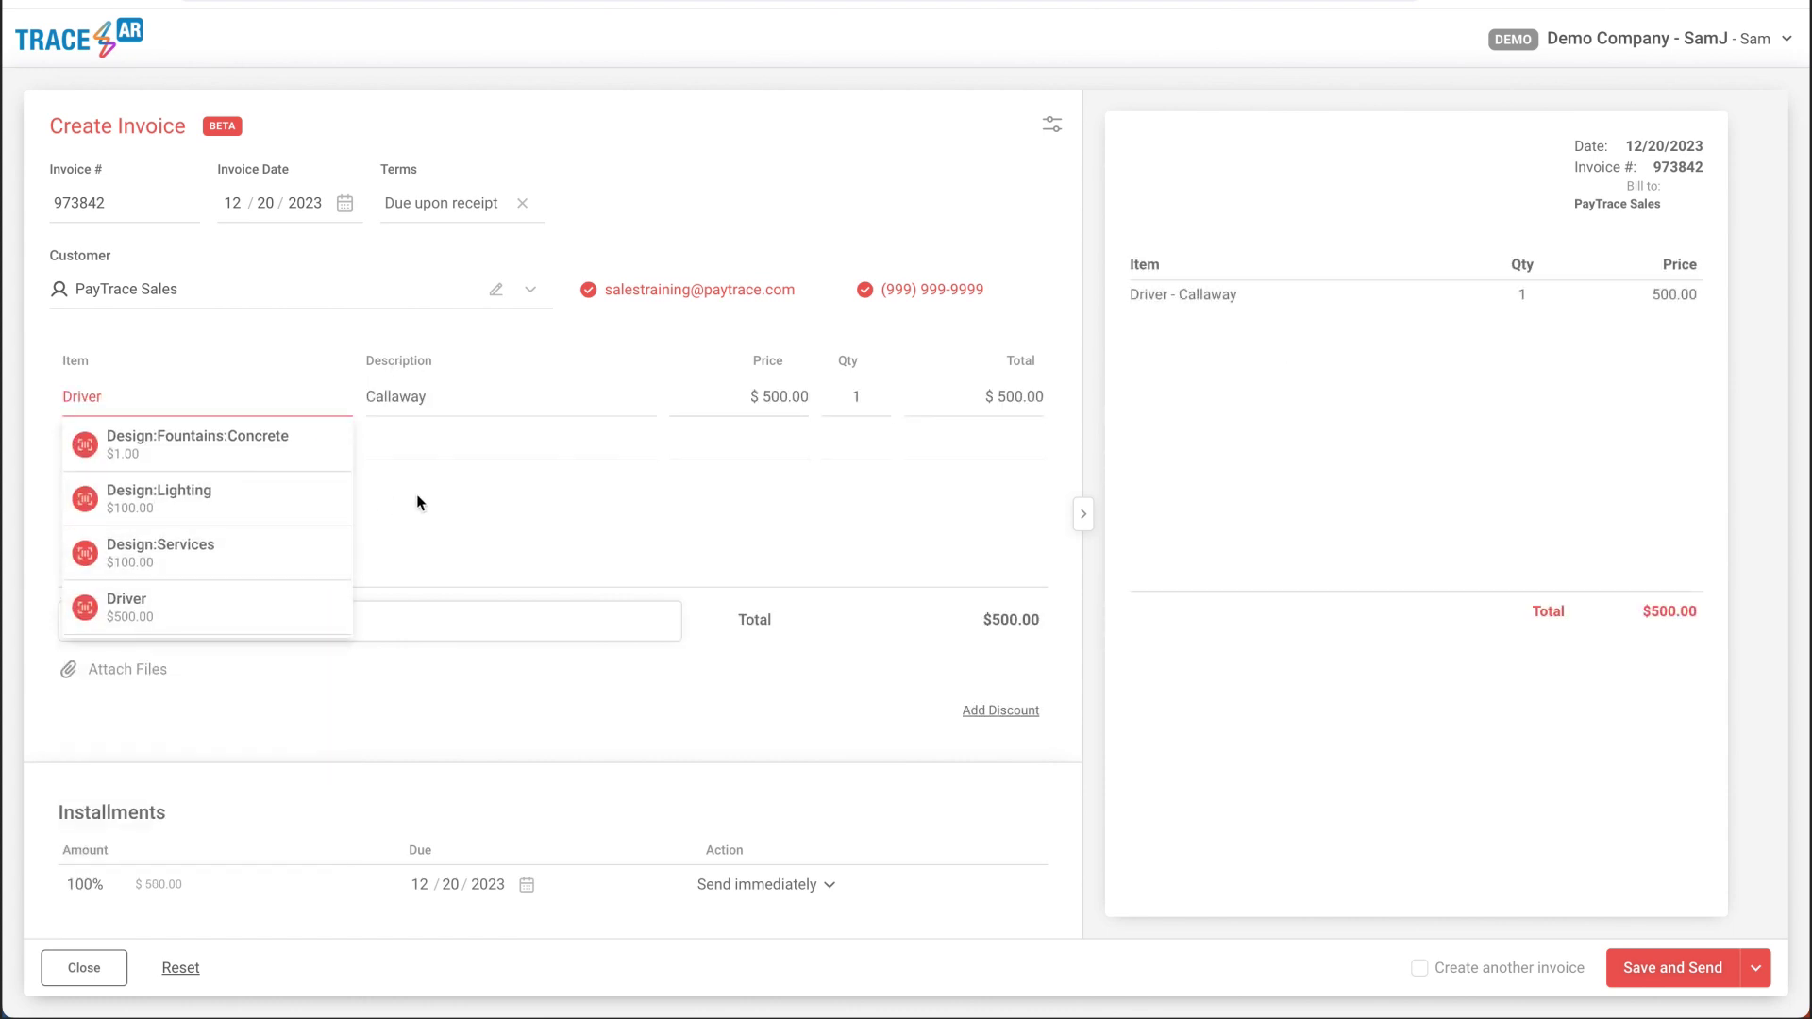
click(336, 441)
scroll(251, 651, down, 3)
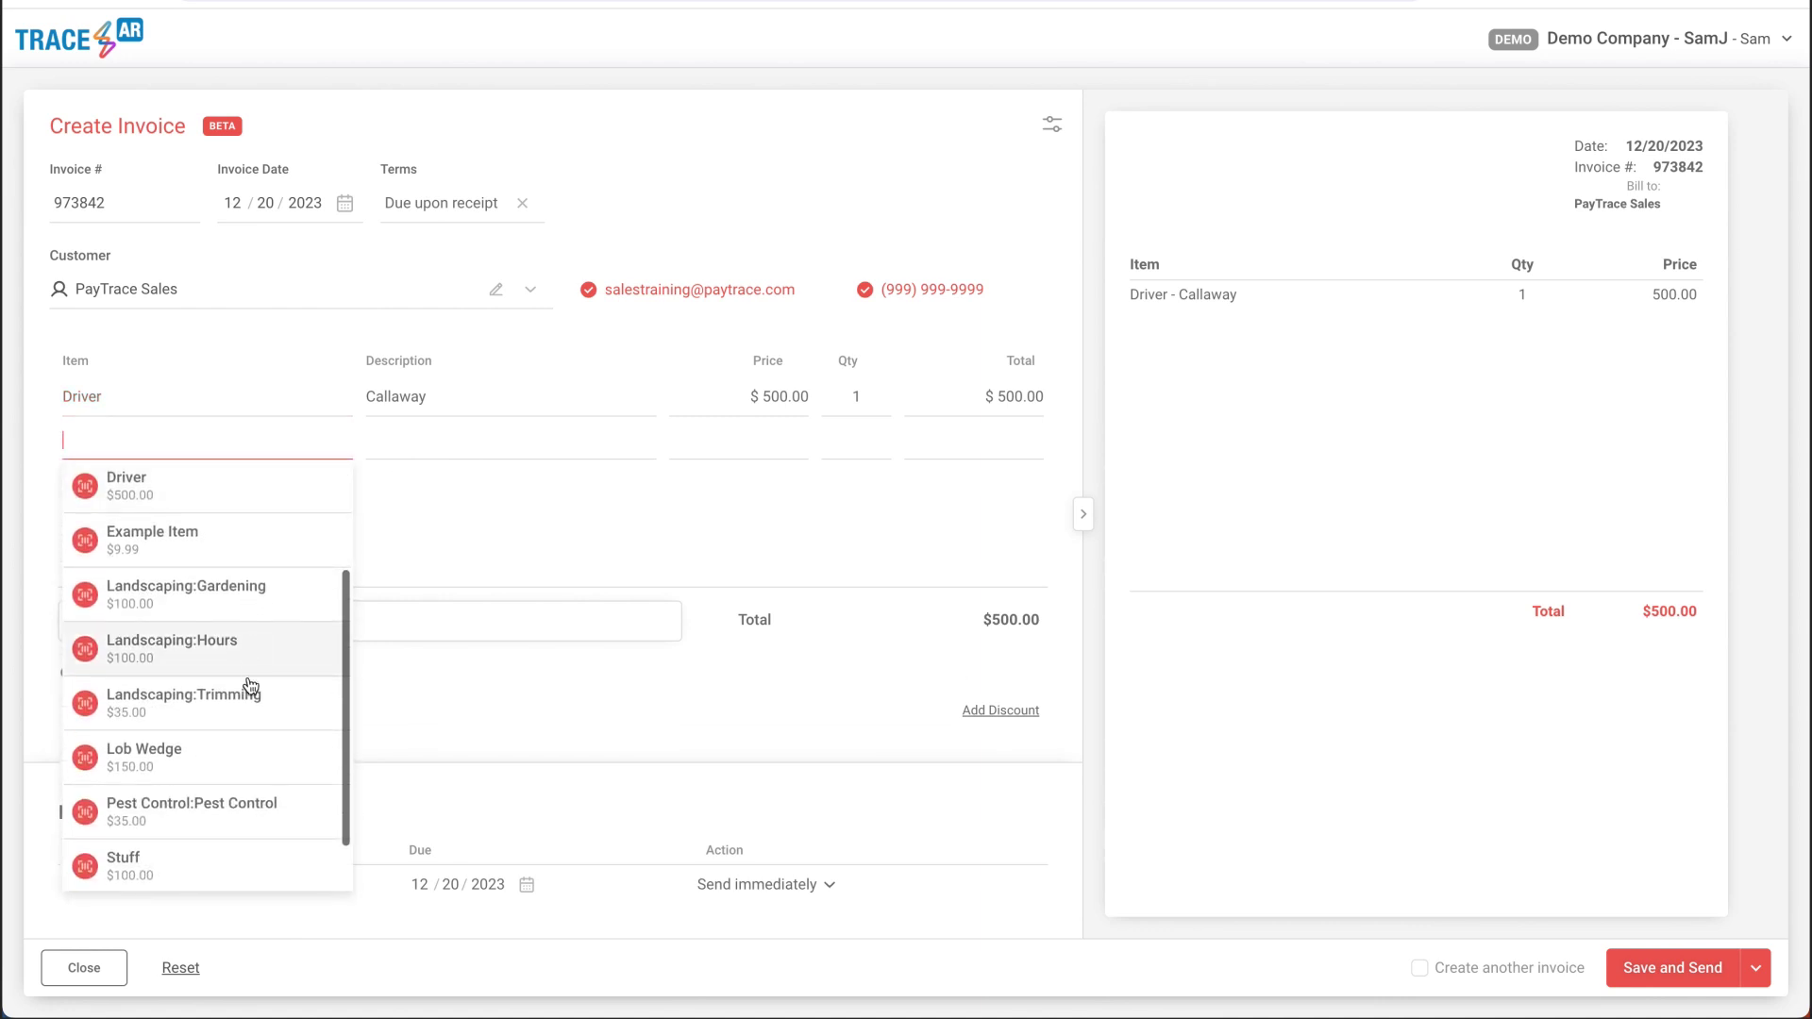
click(230, 752)
click(613, 547)
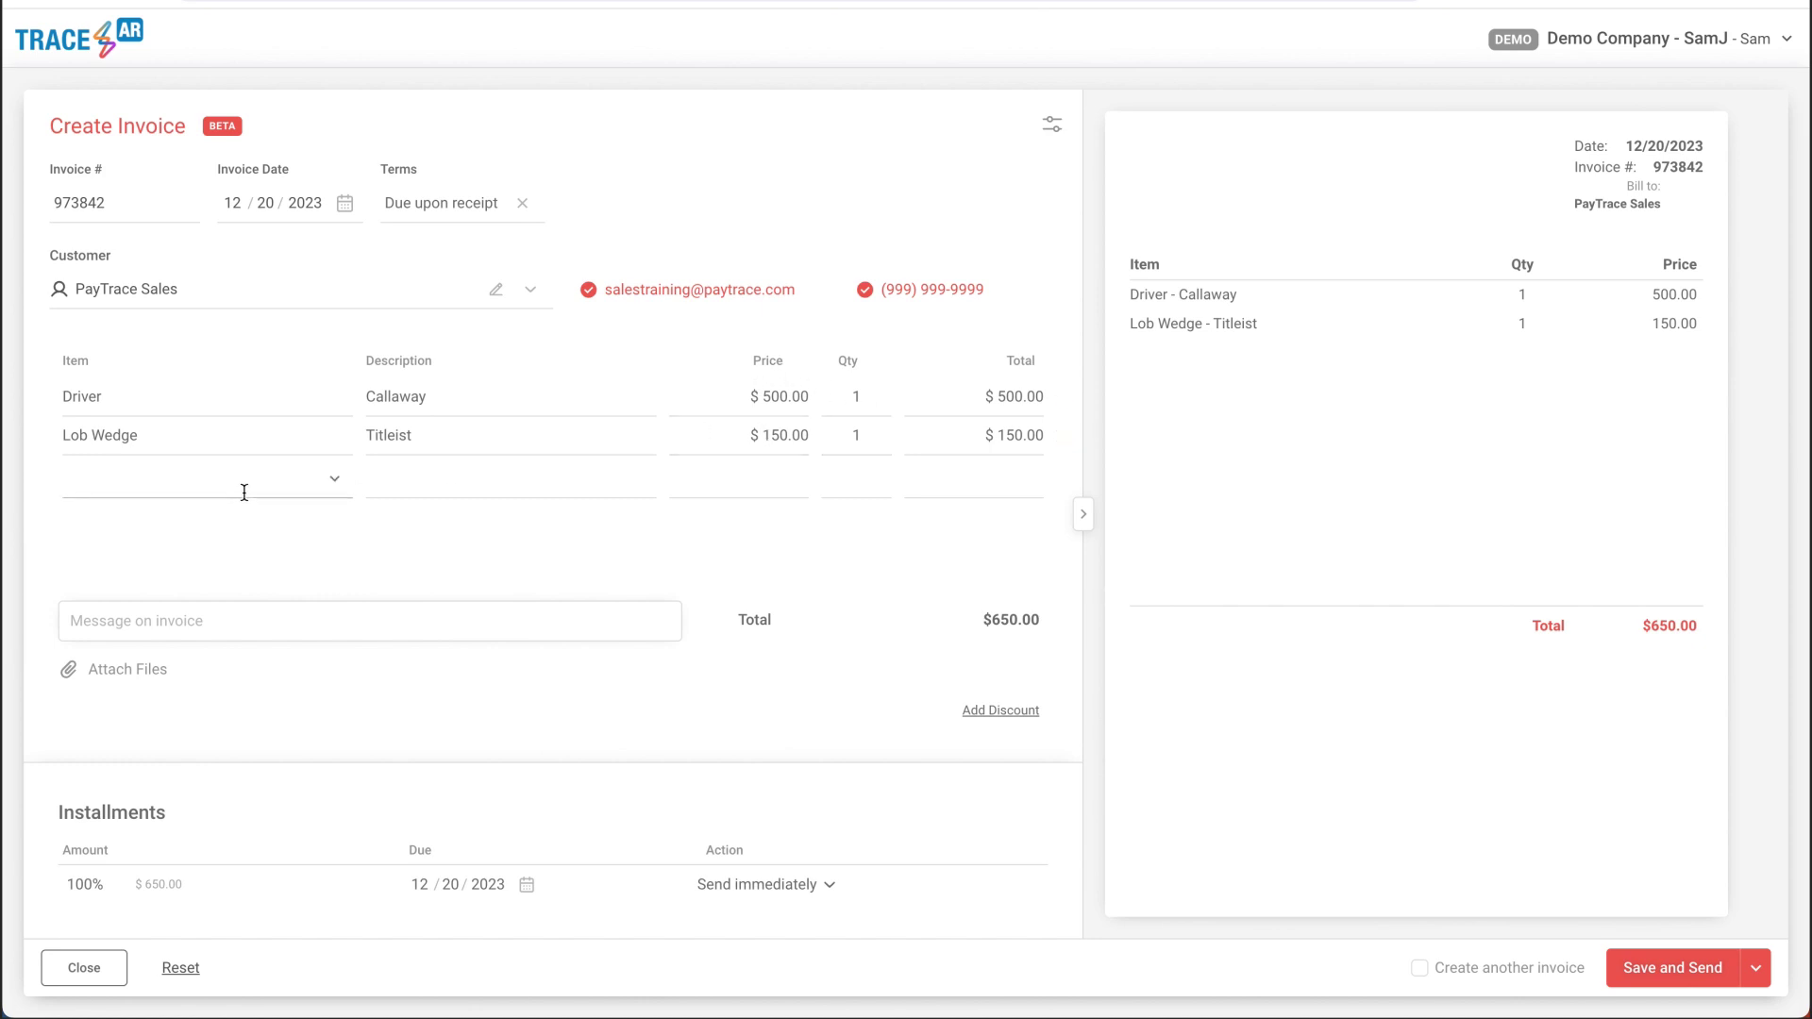
click(235, 623)
Enter the invoice message 'Enjoy your clubs!'
text(Enjoy y)
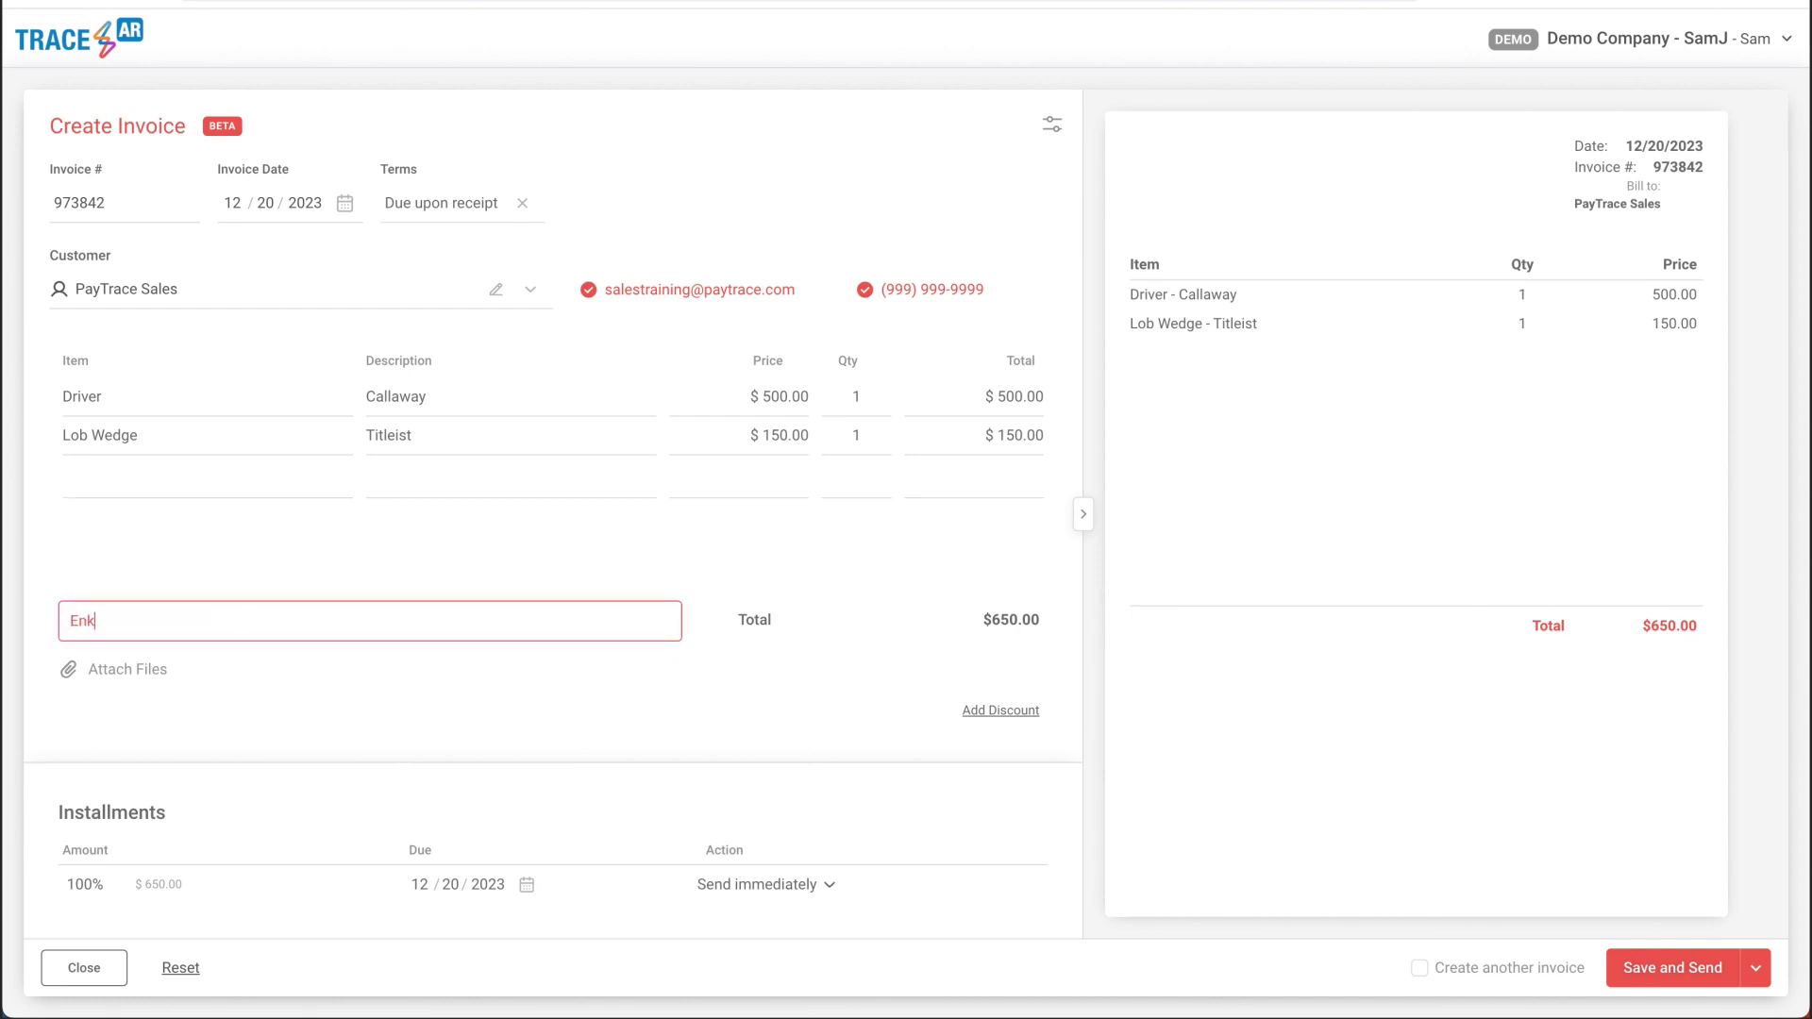
text(ourclubs)
click(147, 621)
text(!)
Attach the photos Driver.jpg and LobWedge.jpg to the invoice
click(123, 672)
click(748, 335)
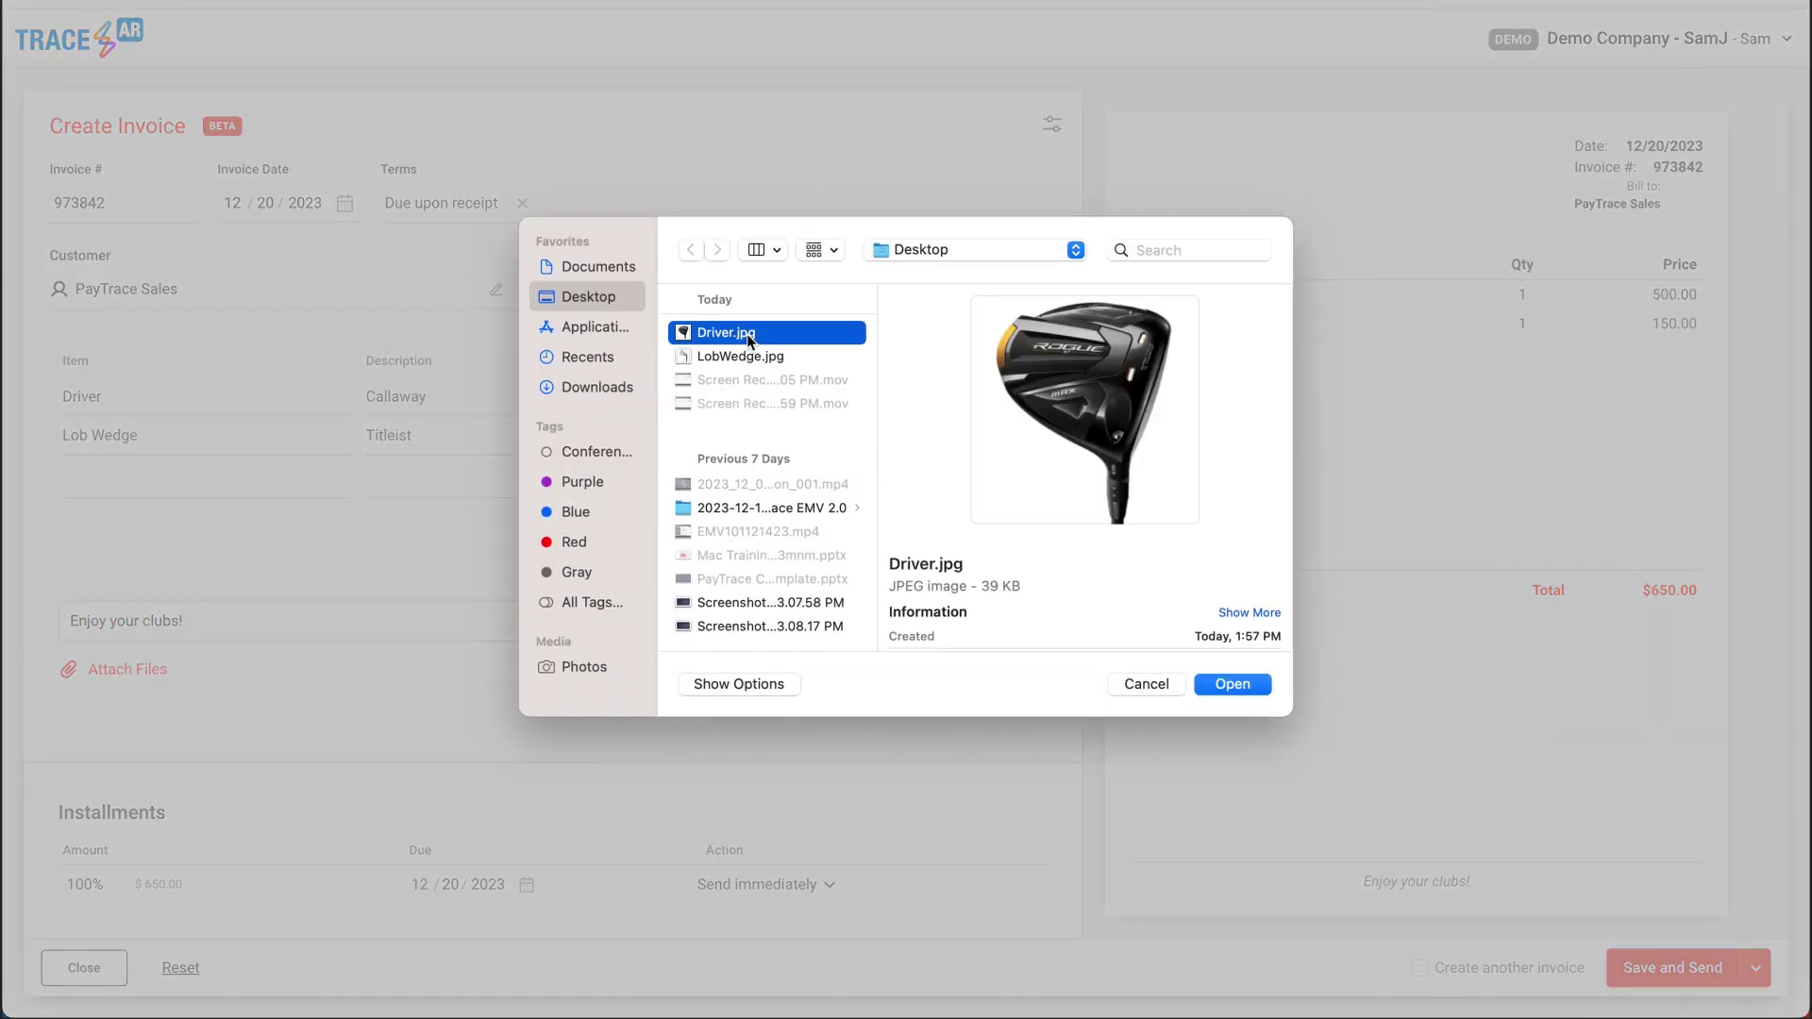
click(1217, 680)
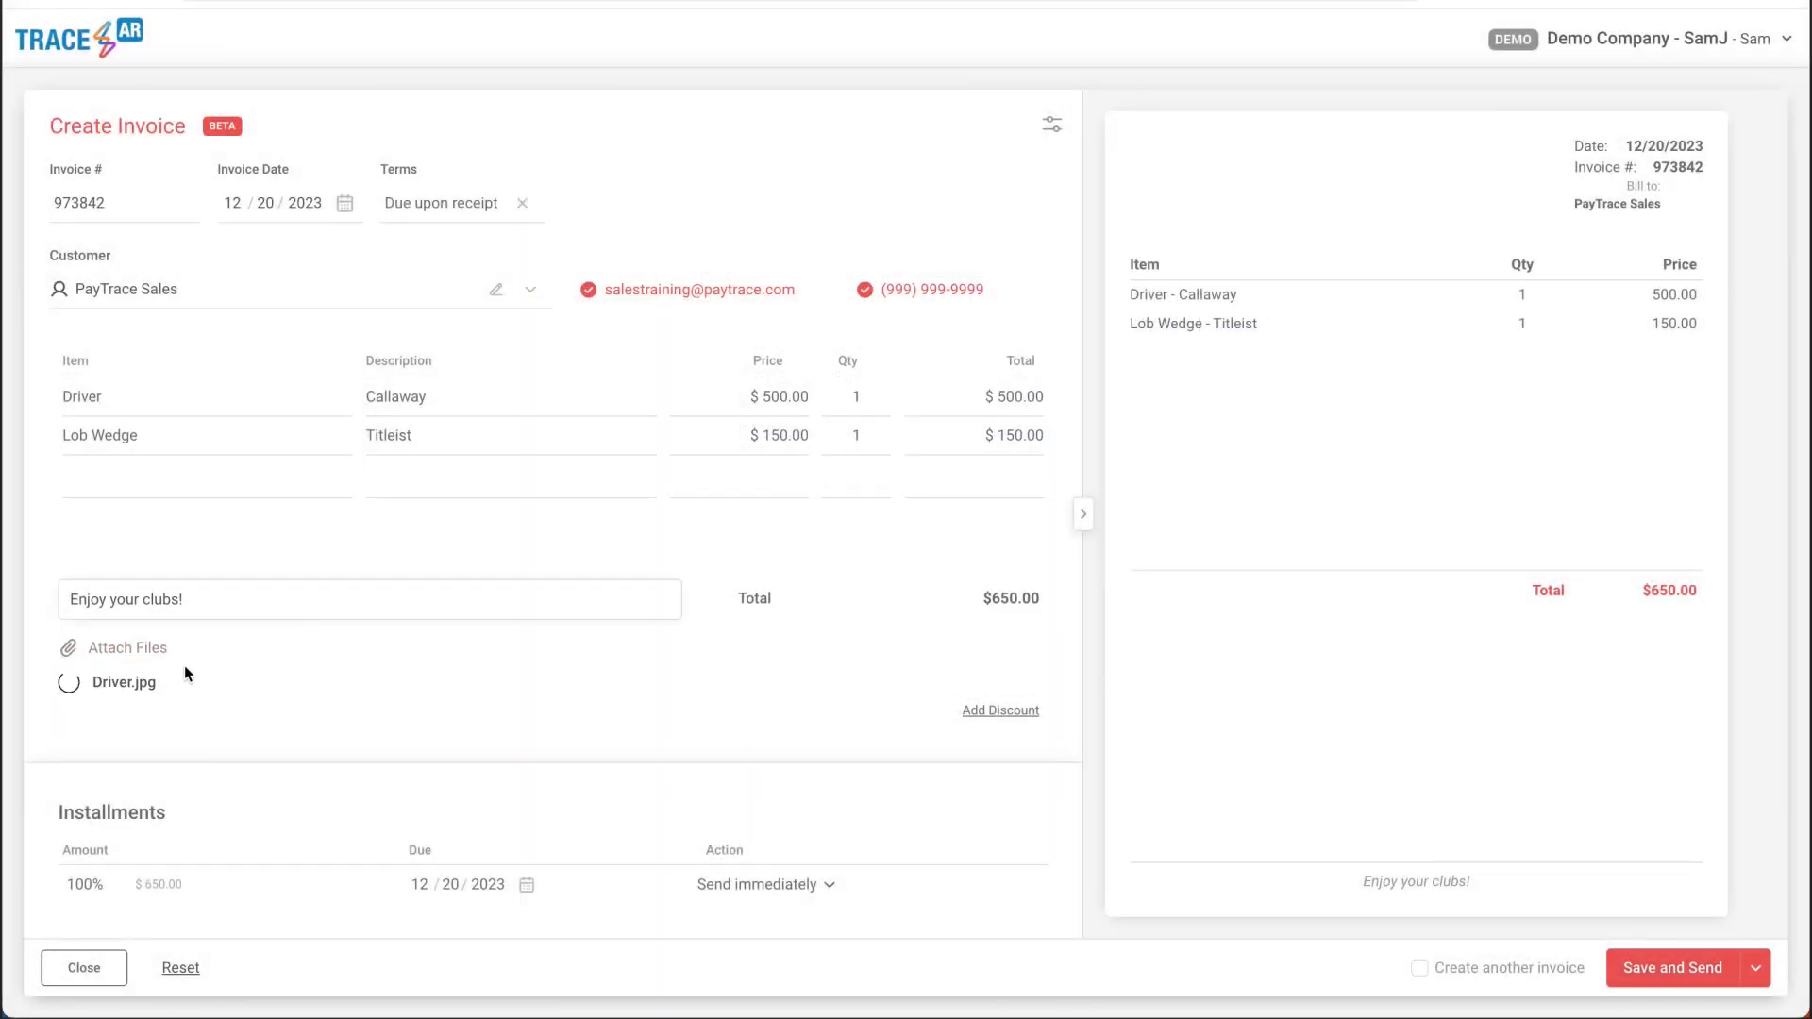
click(126, 647)
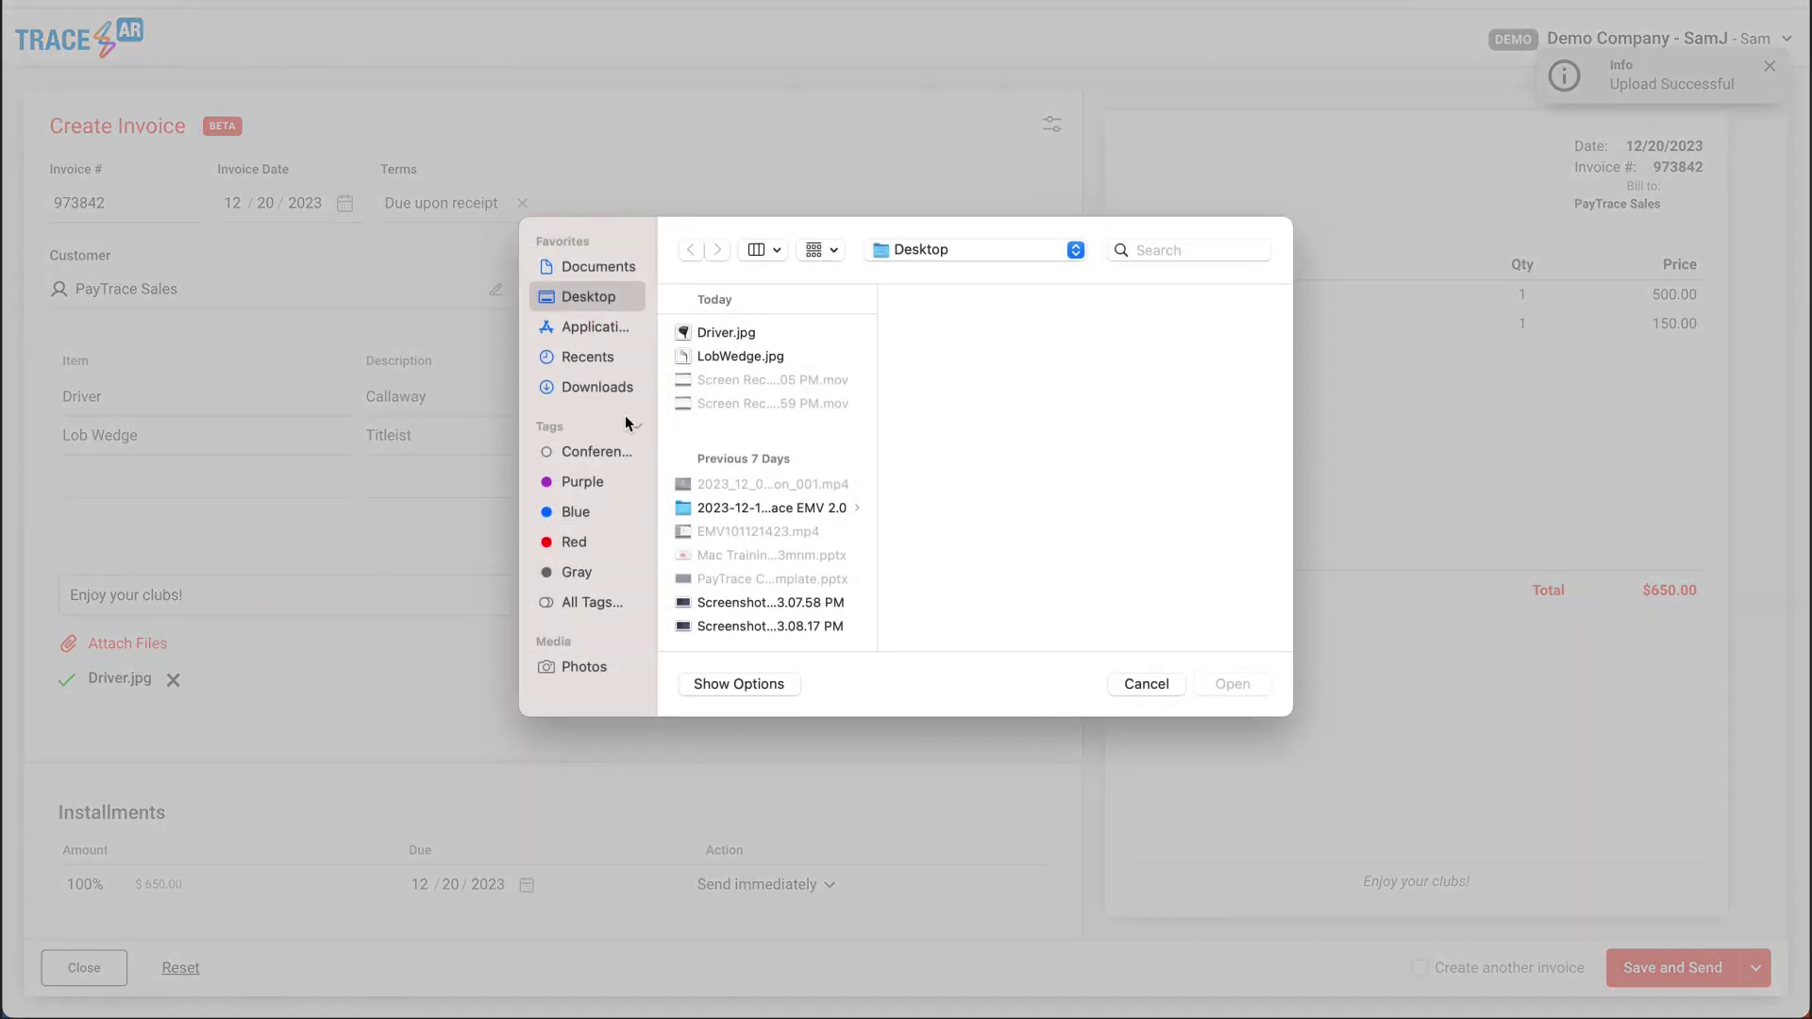
click(734, 359)
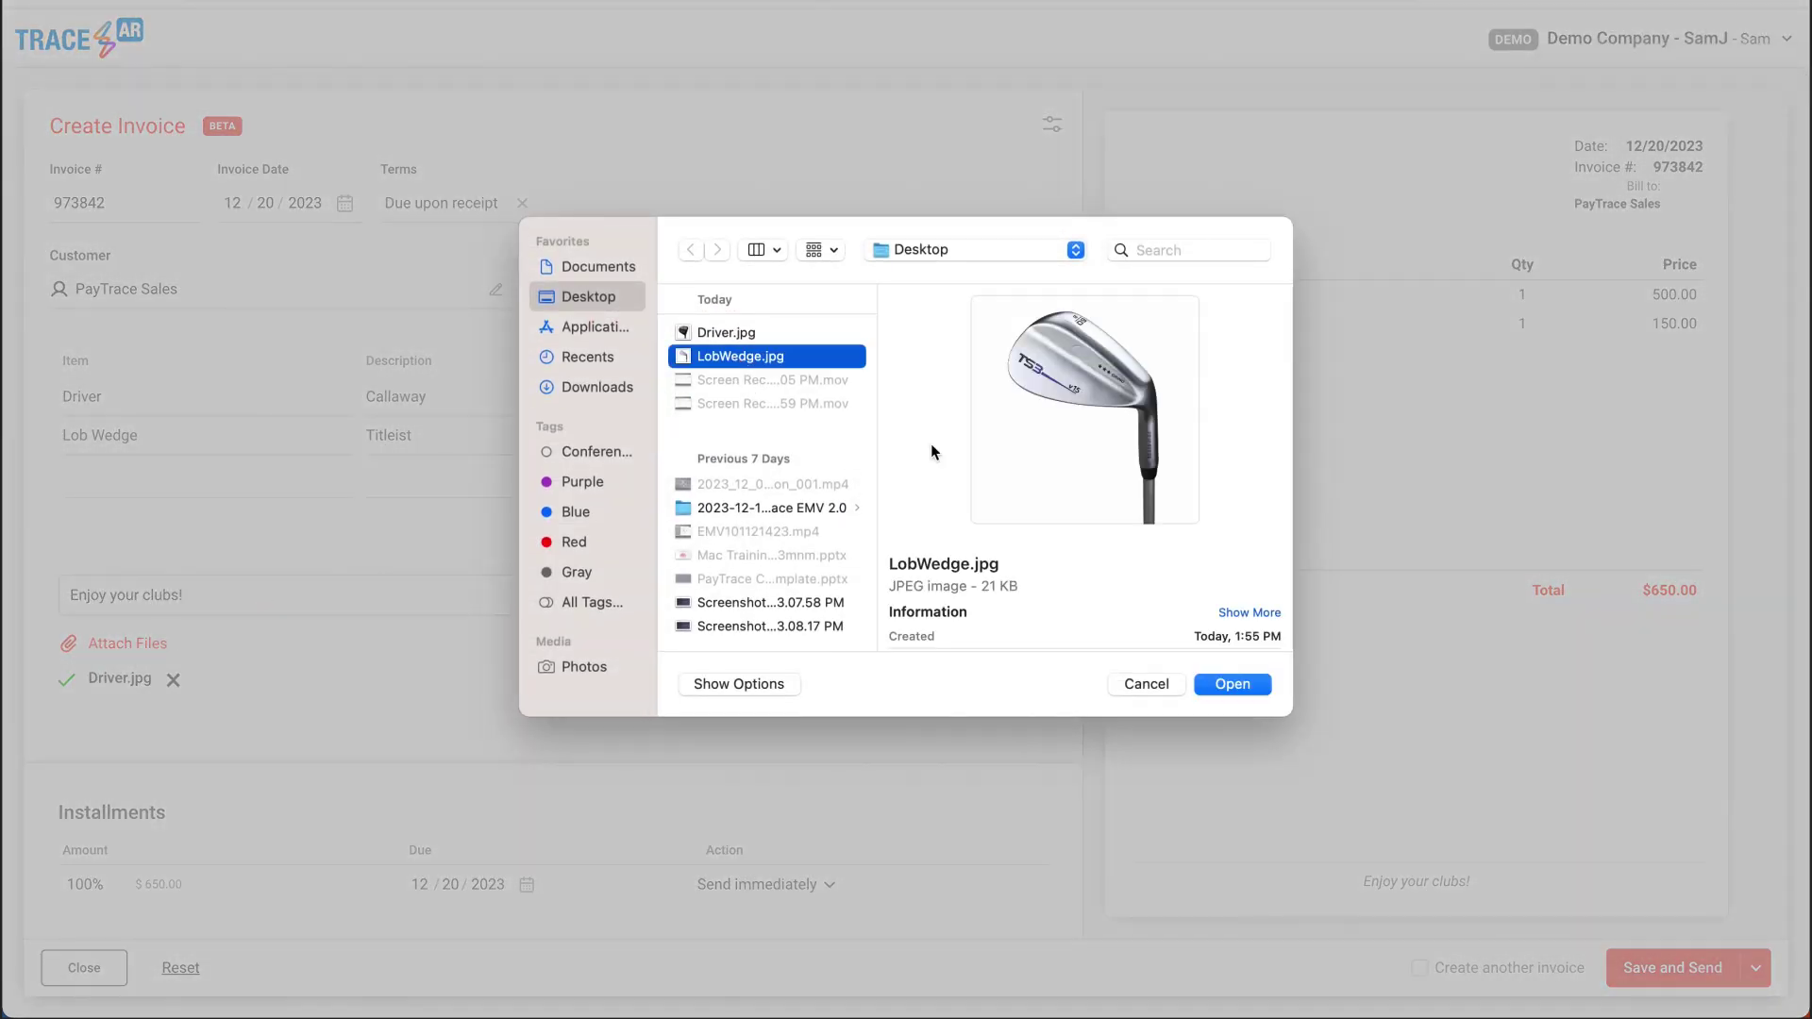
click(1231, 685)
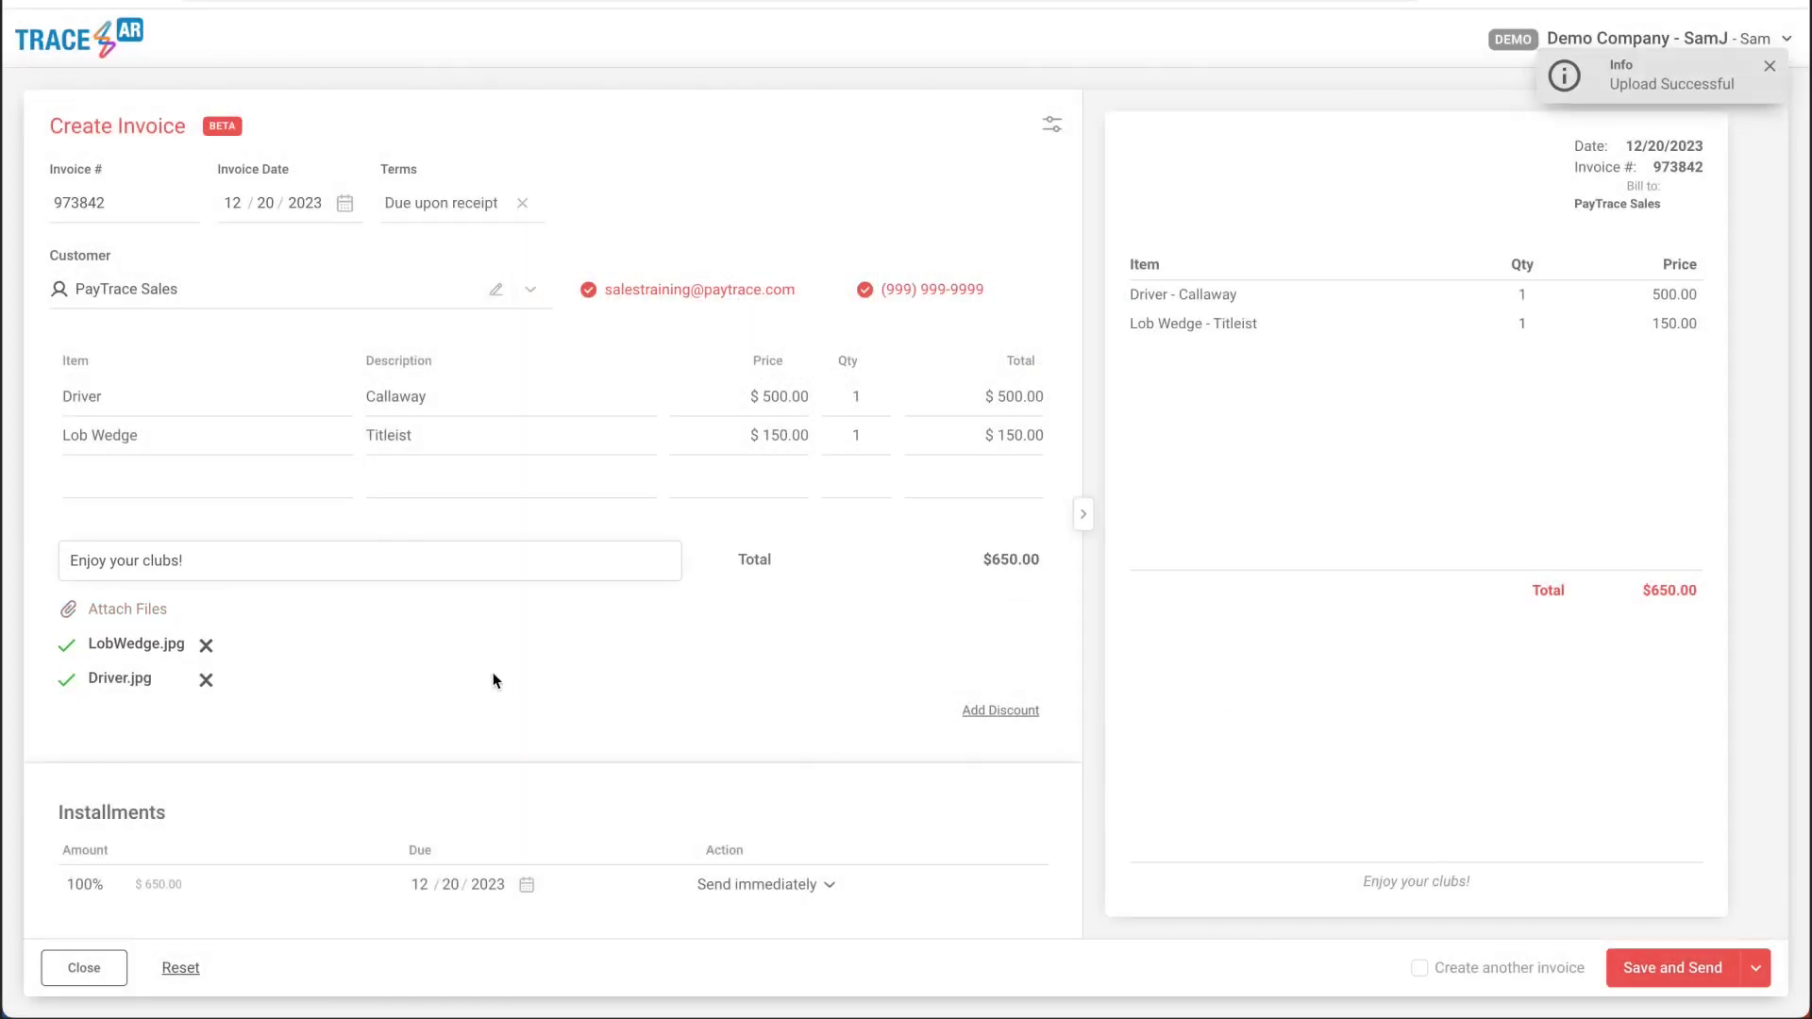
Save invoice 973842 and send it to PayTrace Sales
mouse_move(236, 850)
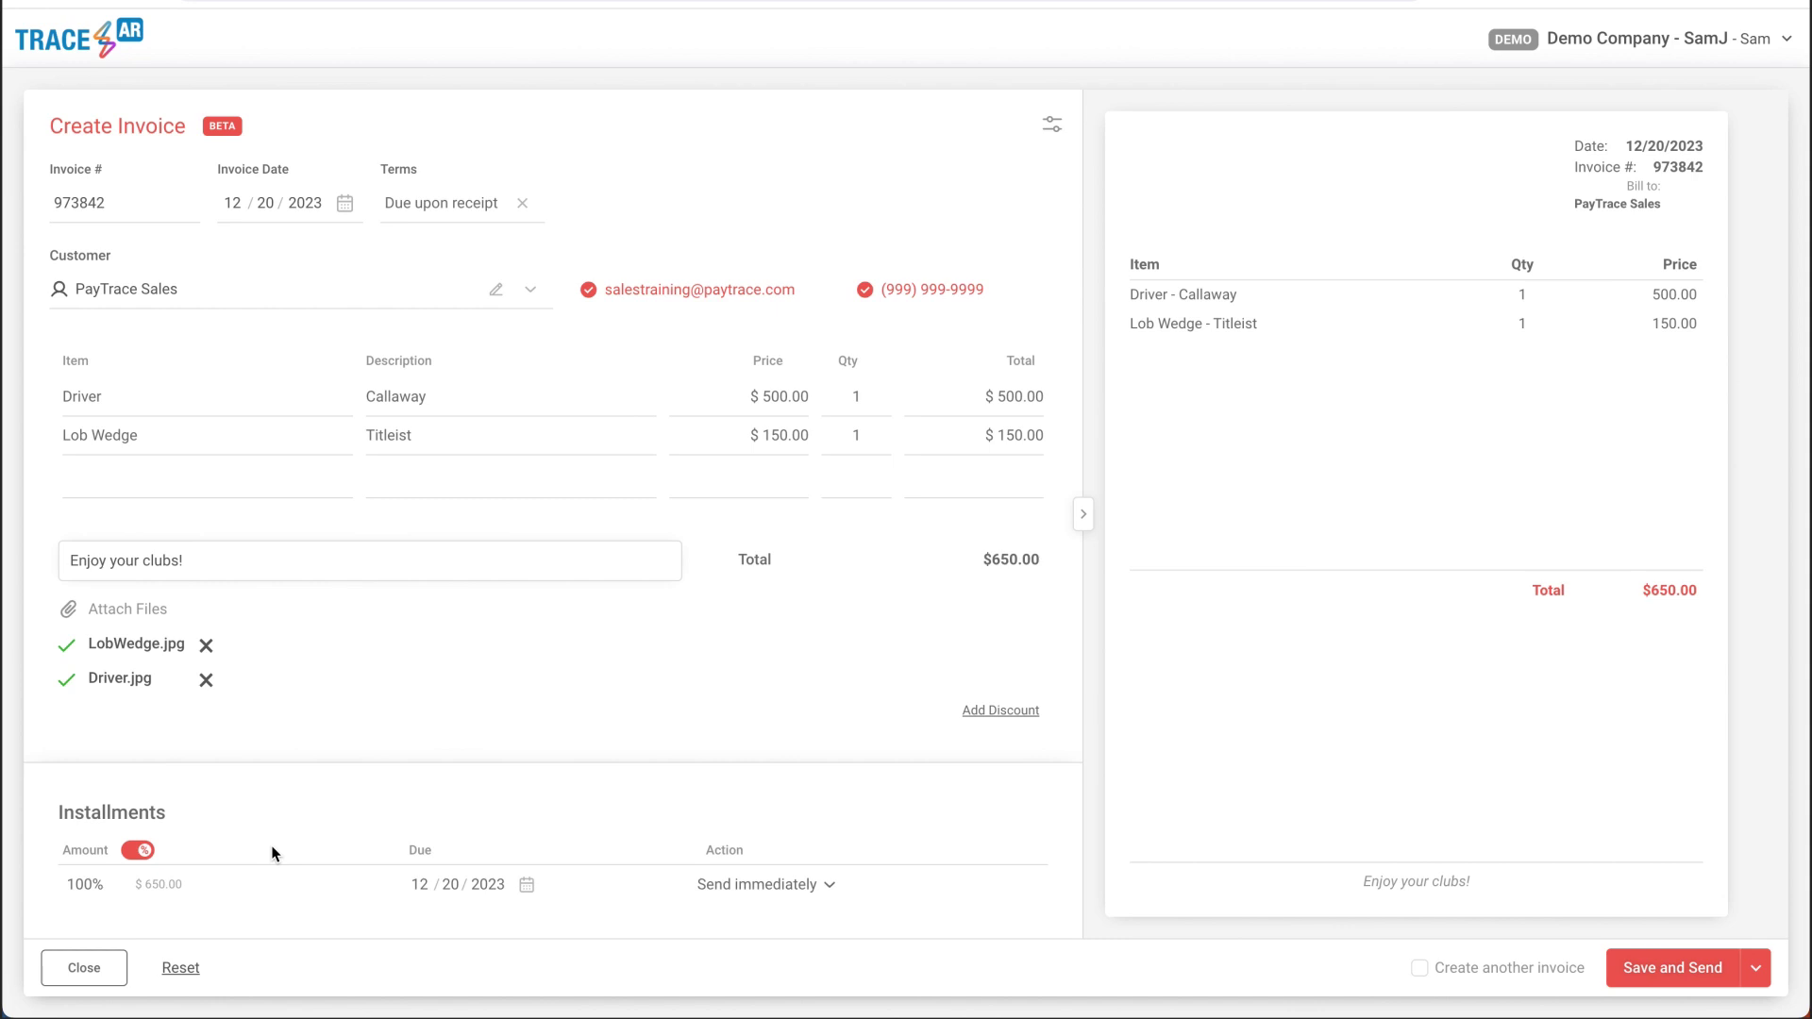
click(1658, 972)
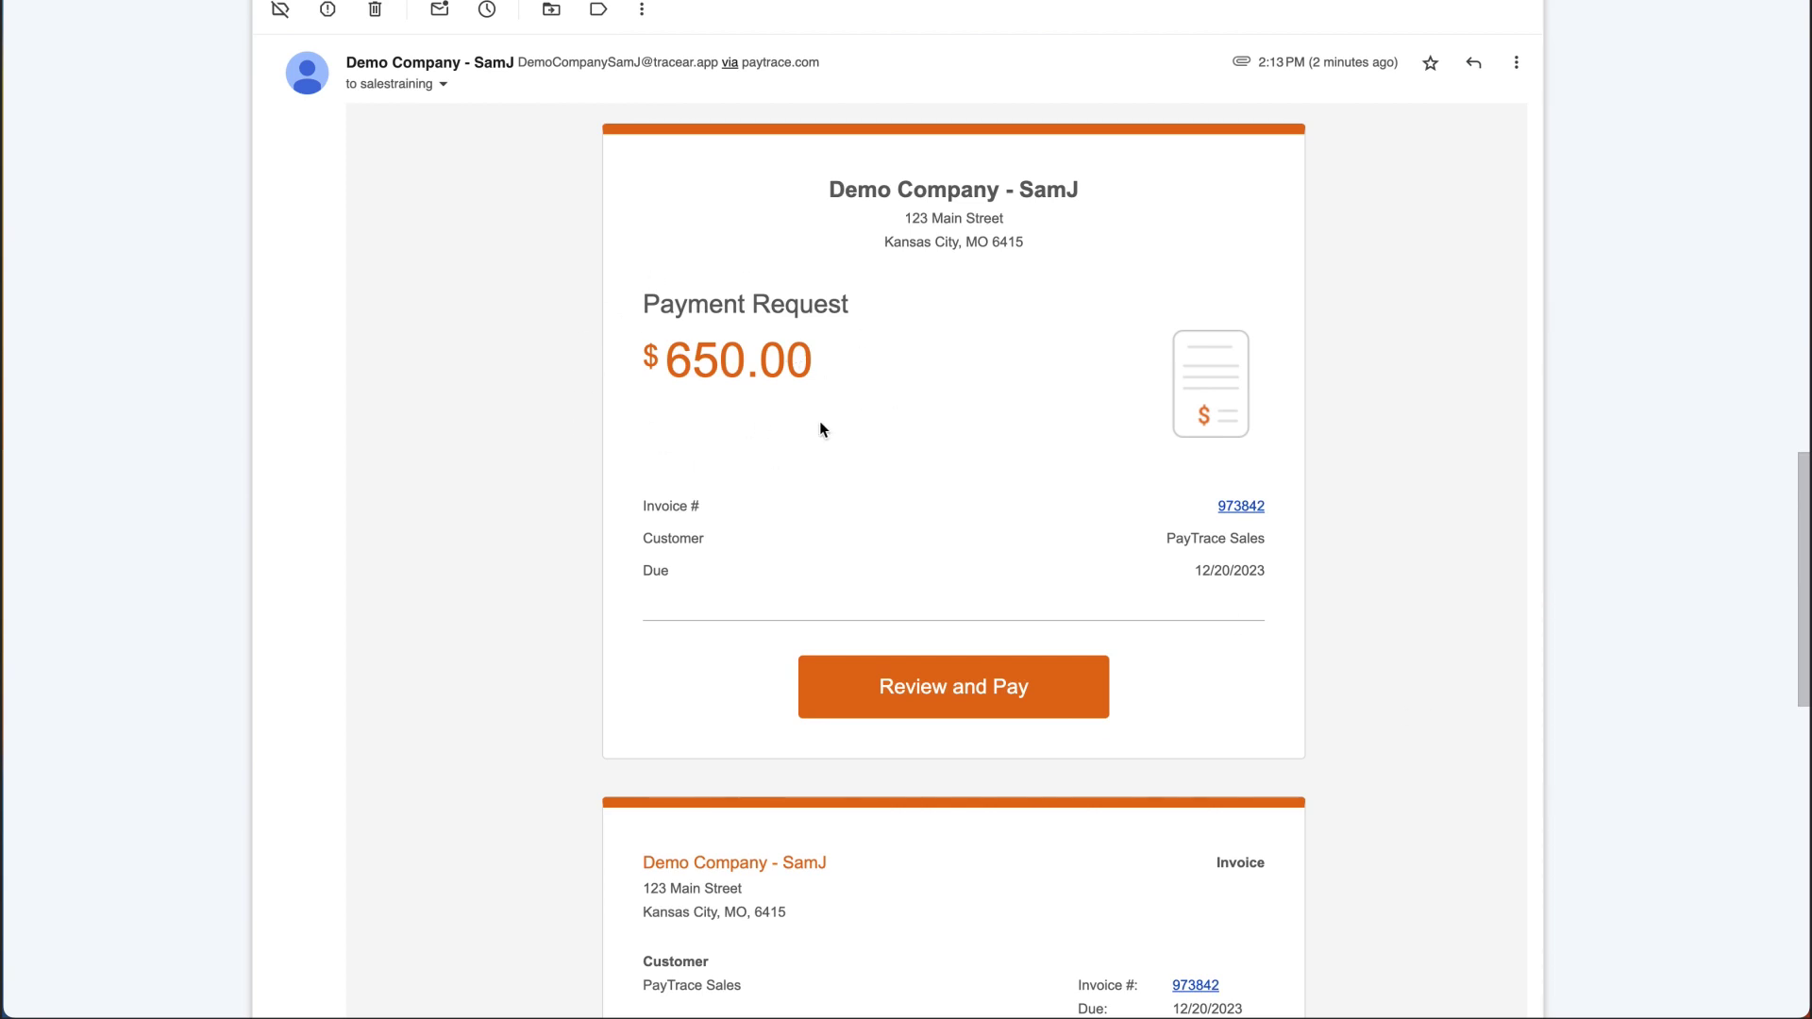
Scroll through the $650.00 payment request email for invoice 973842
scroll(1015, 434, down, 4)
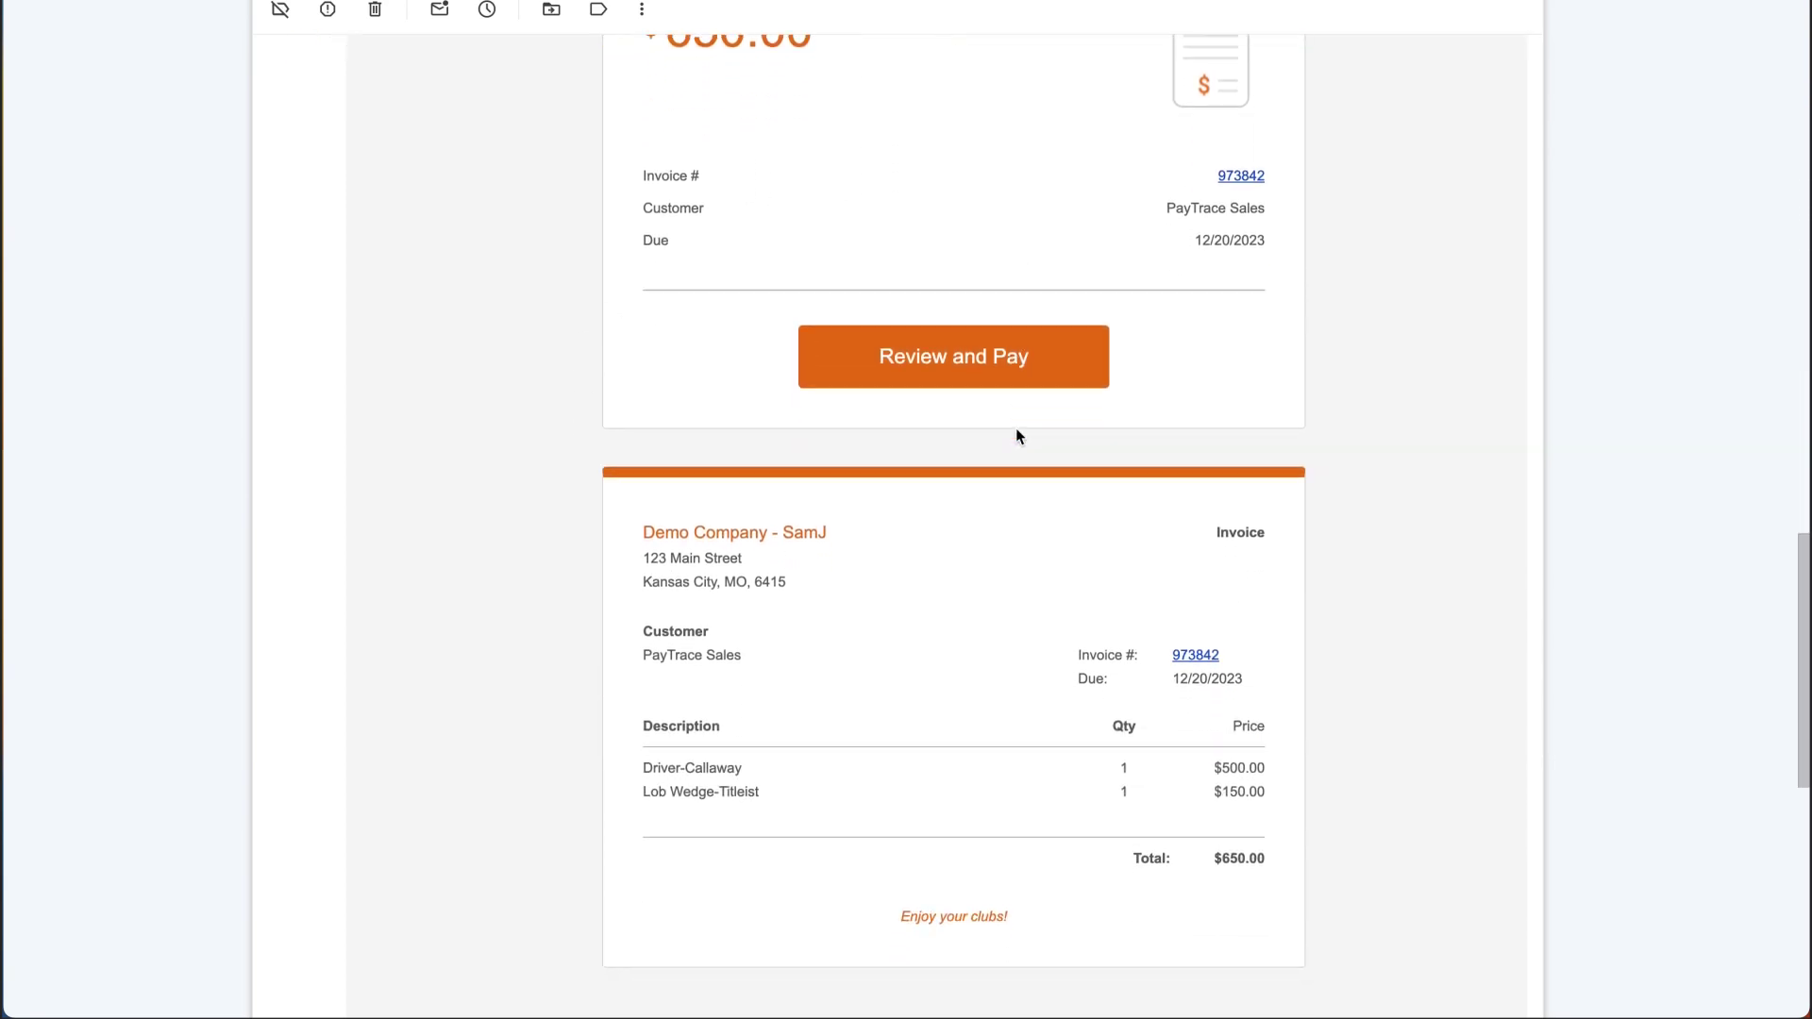
scroll(1016, 429, down, 1)
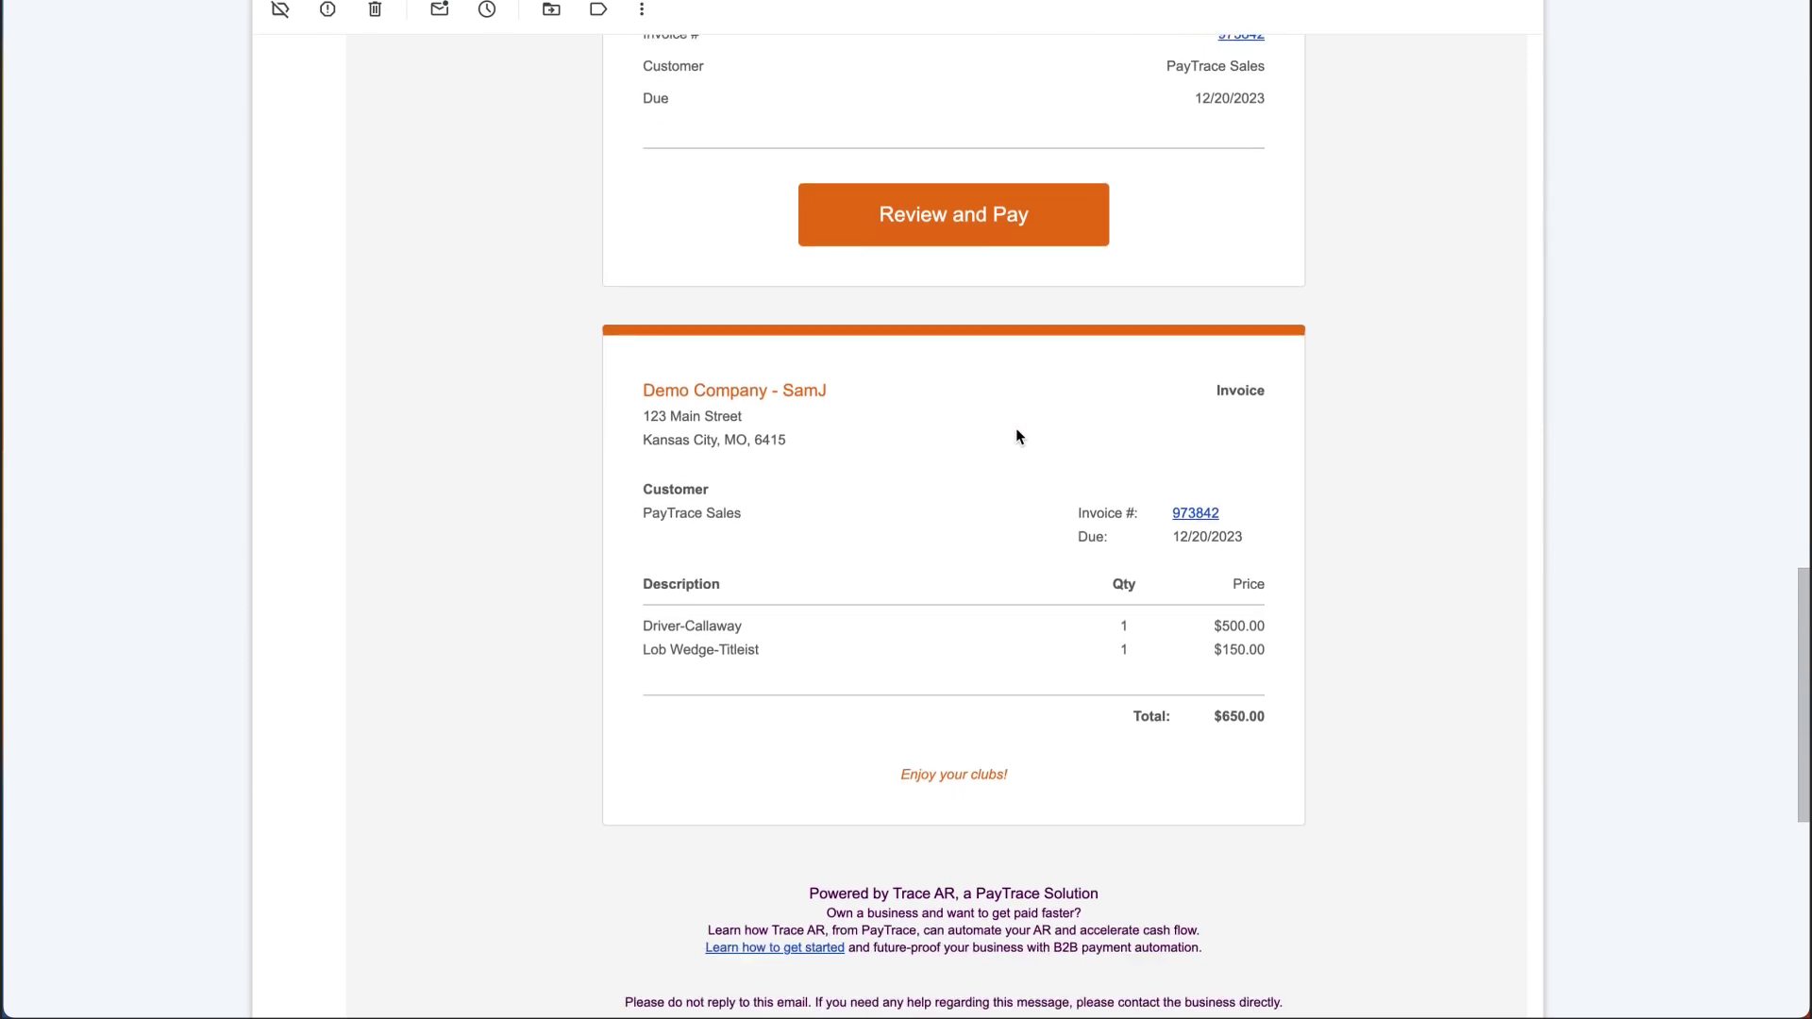
scroll(1010, 372, up, 5)
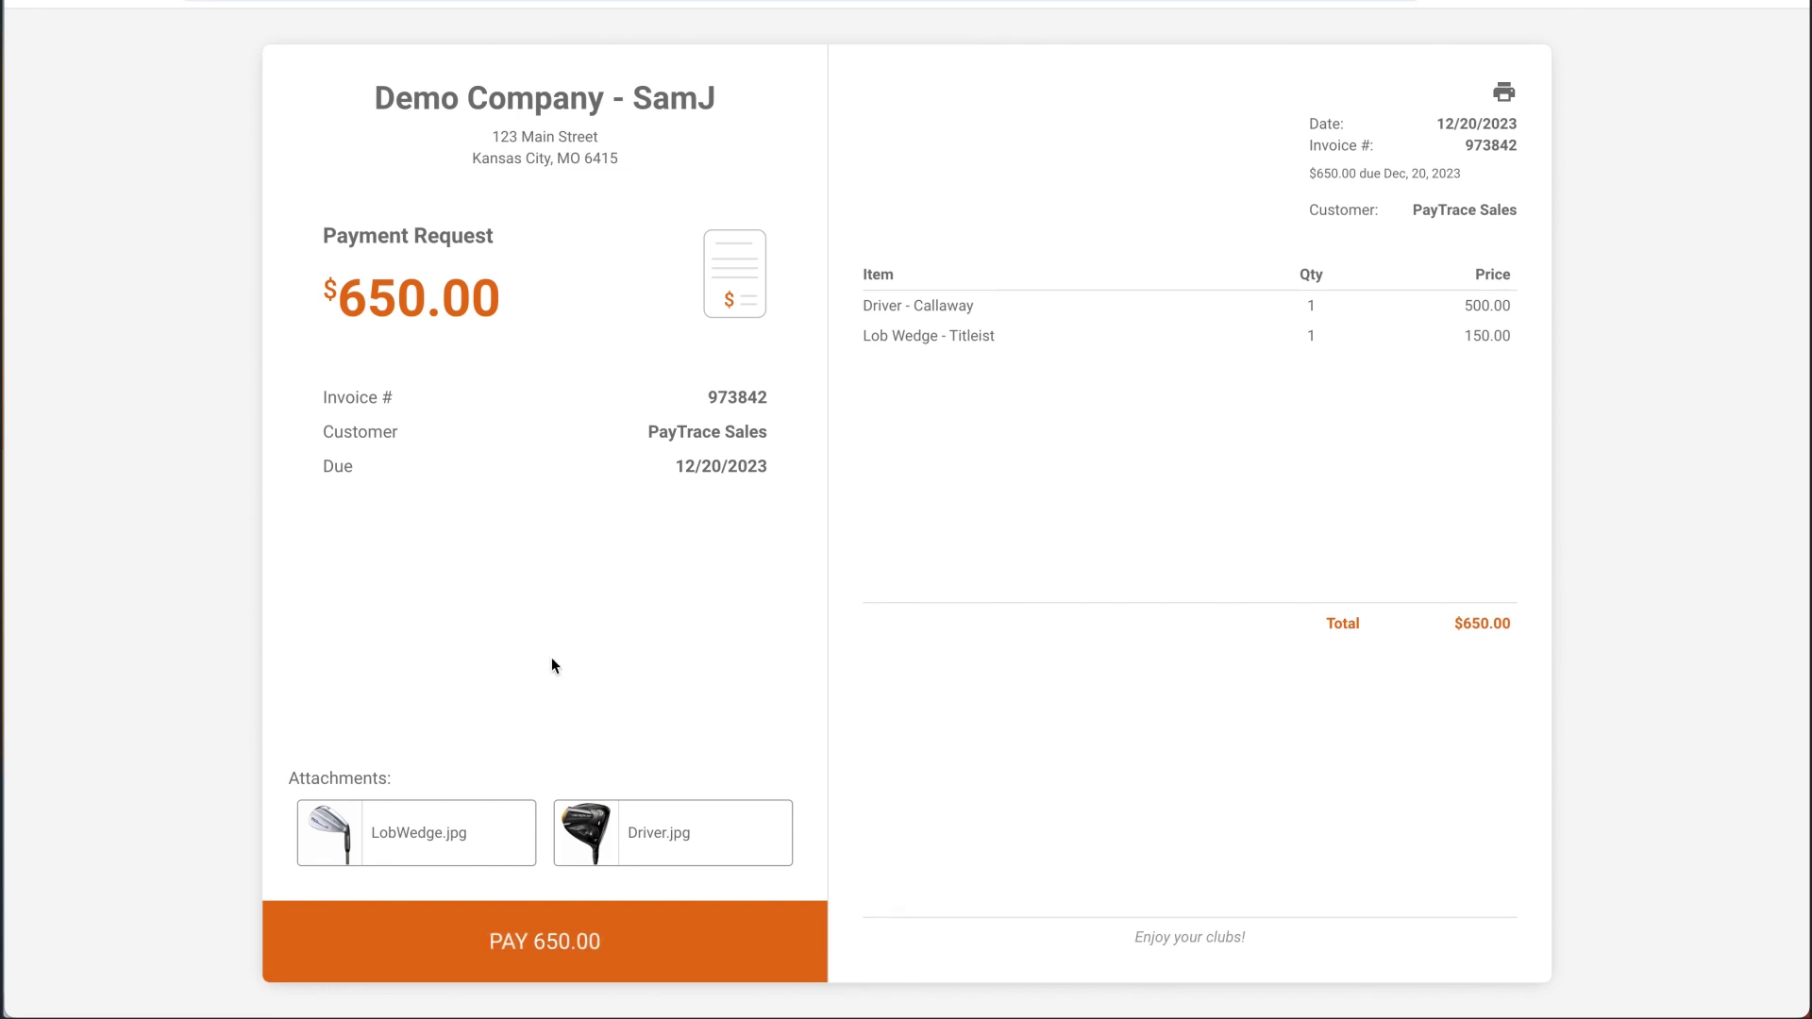
Pay the $650.00 invoice with the saved DEMO Visa card and close the receipt
click(545, 949)
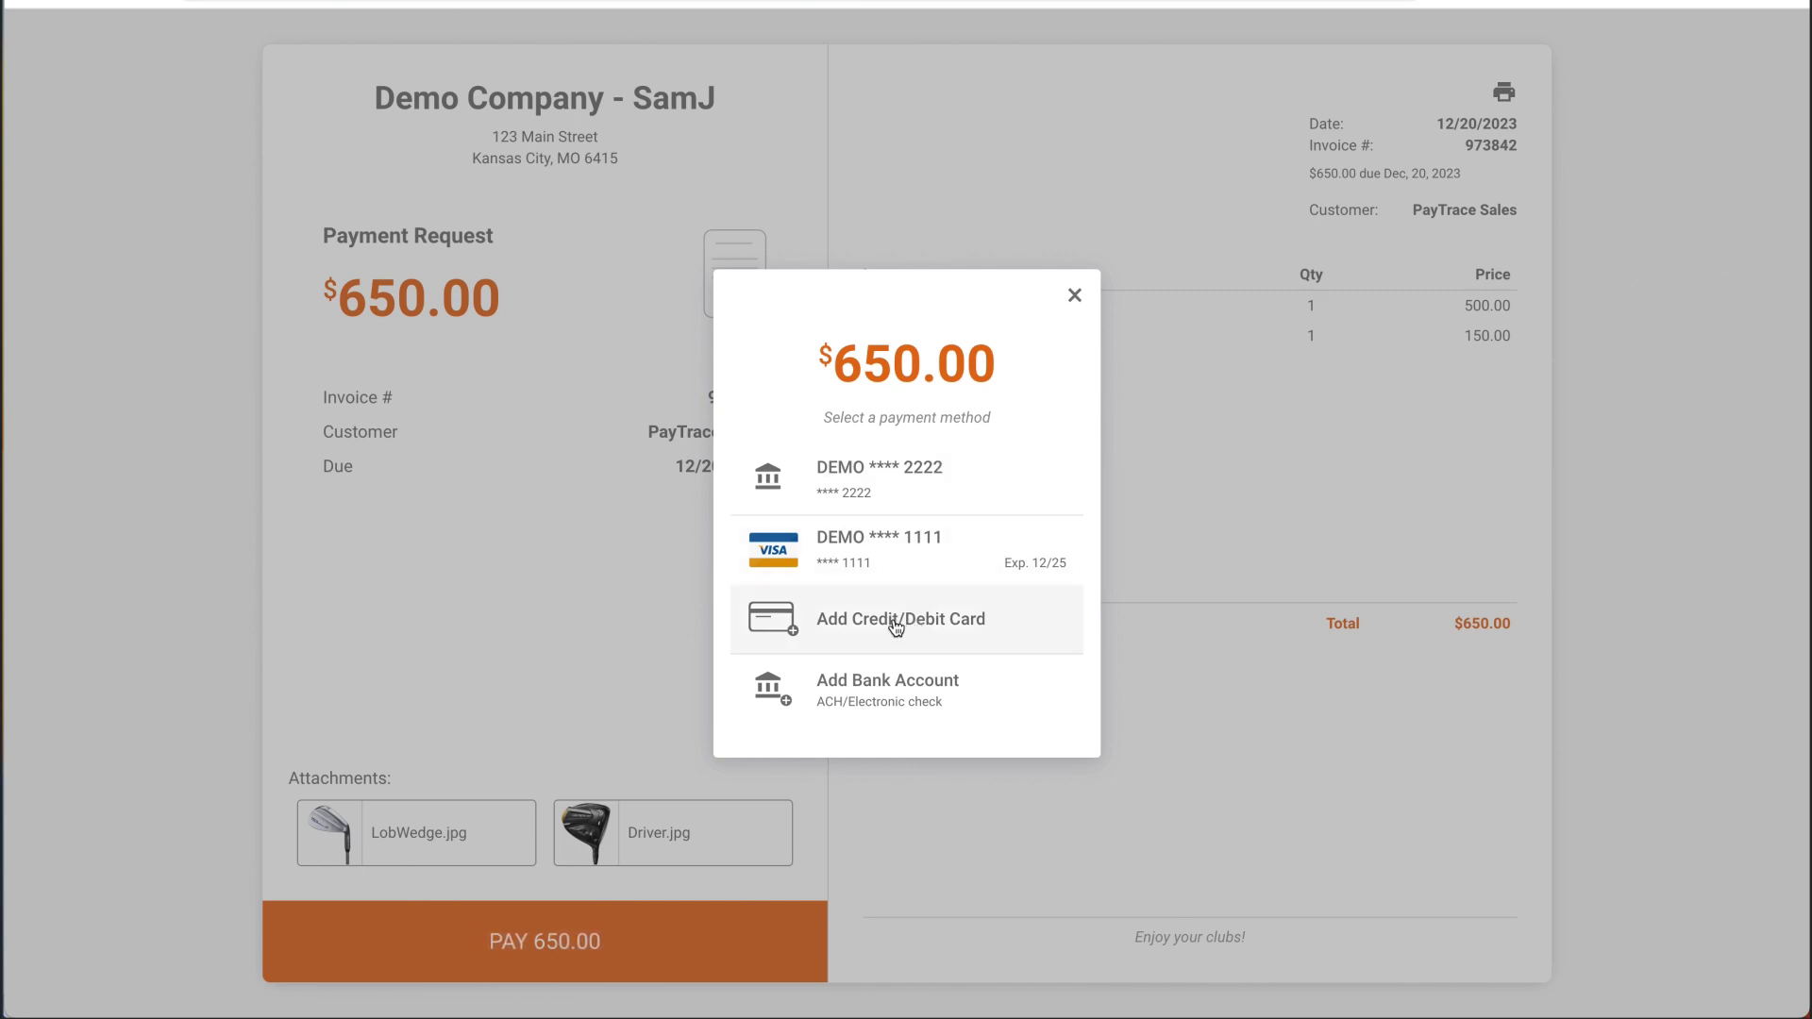
click(875, 554)
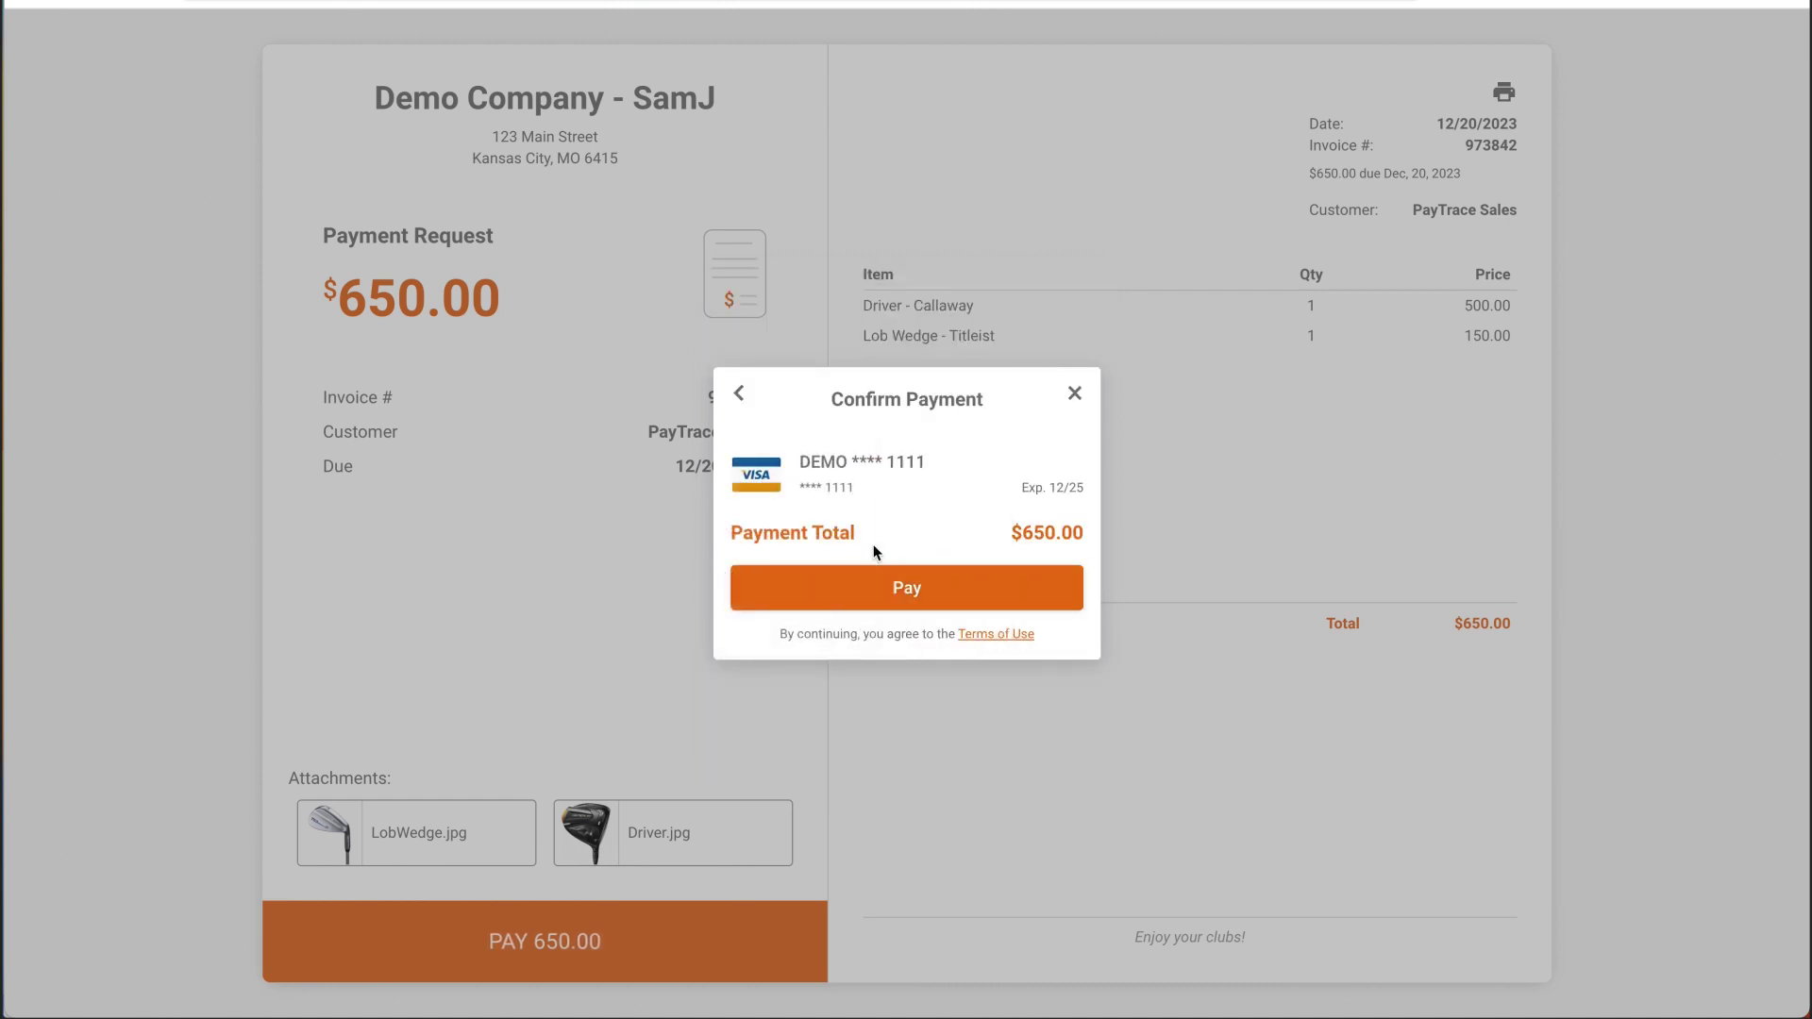
click(907, 587)
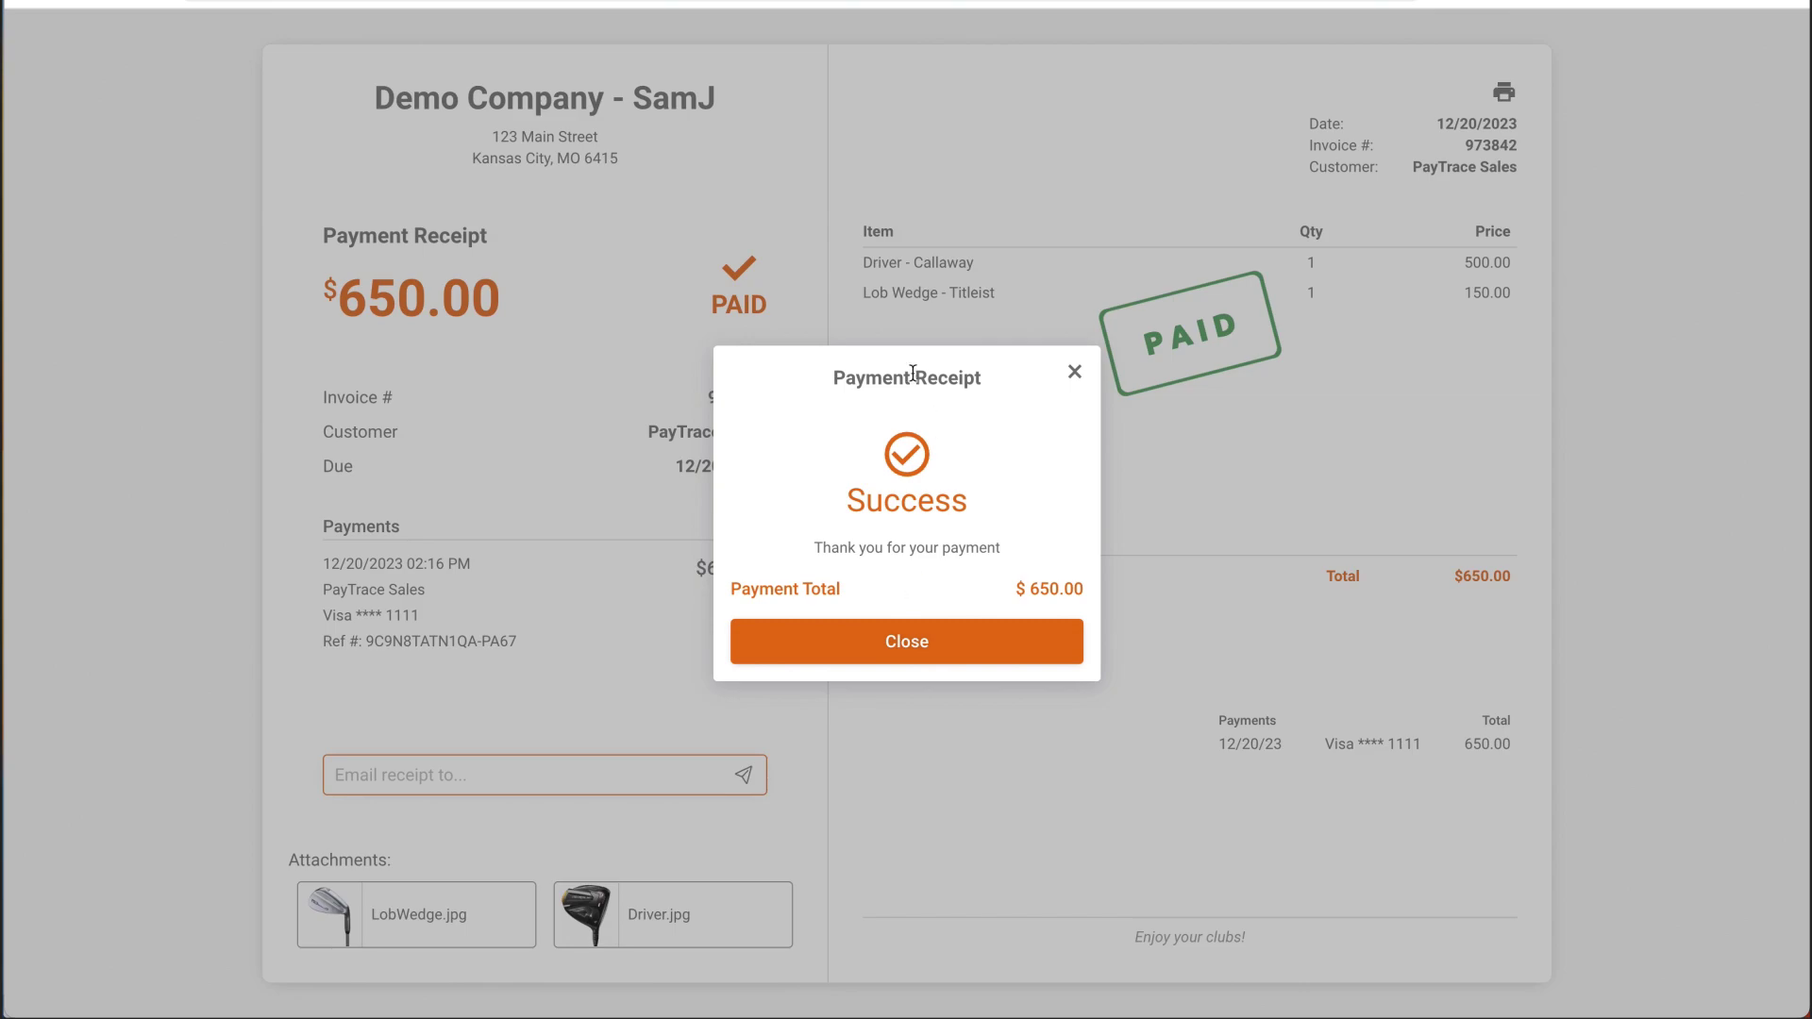
click(950, 658)
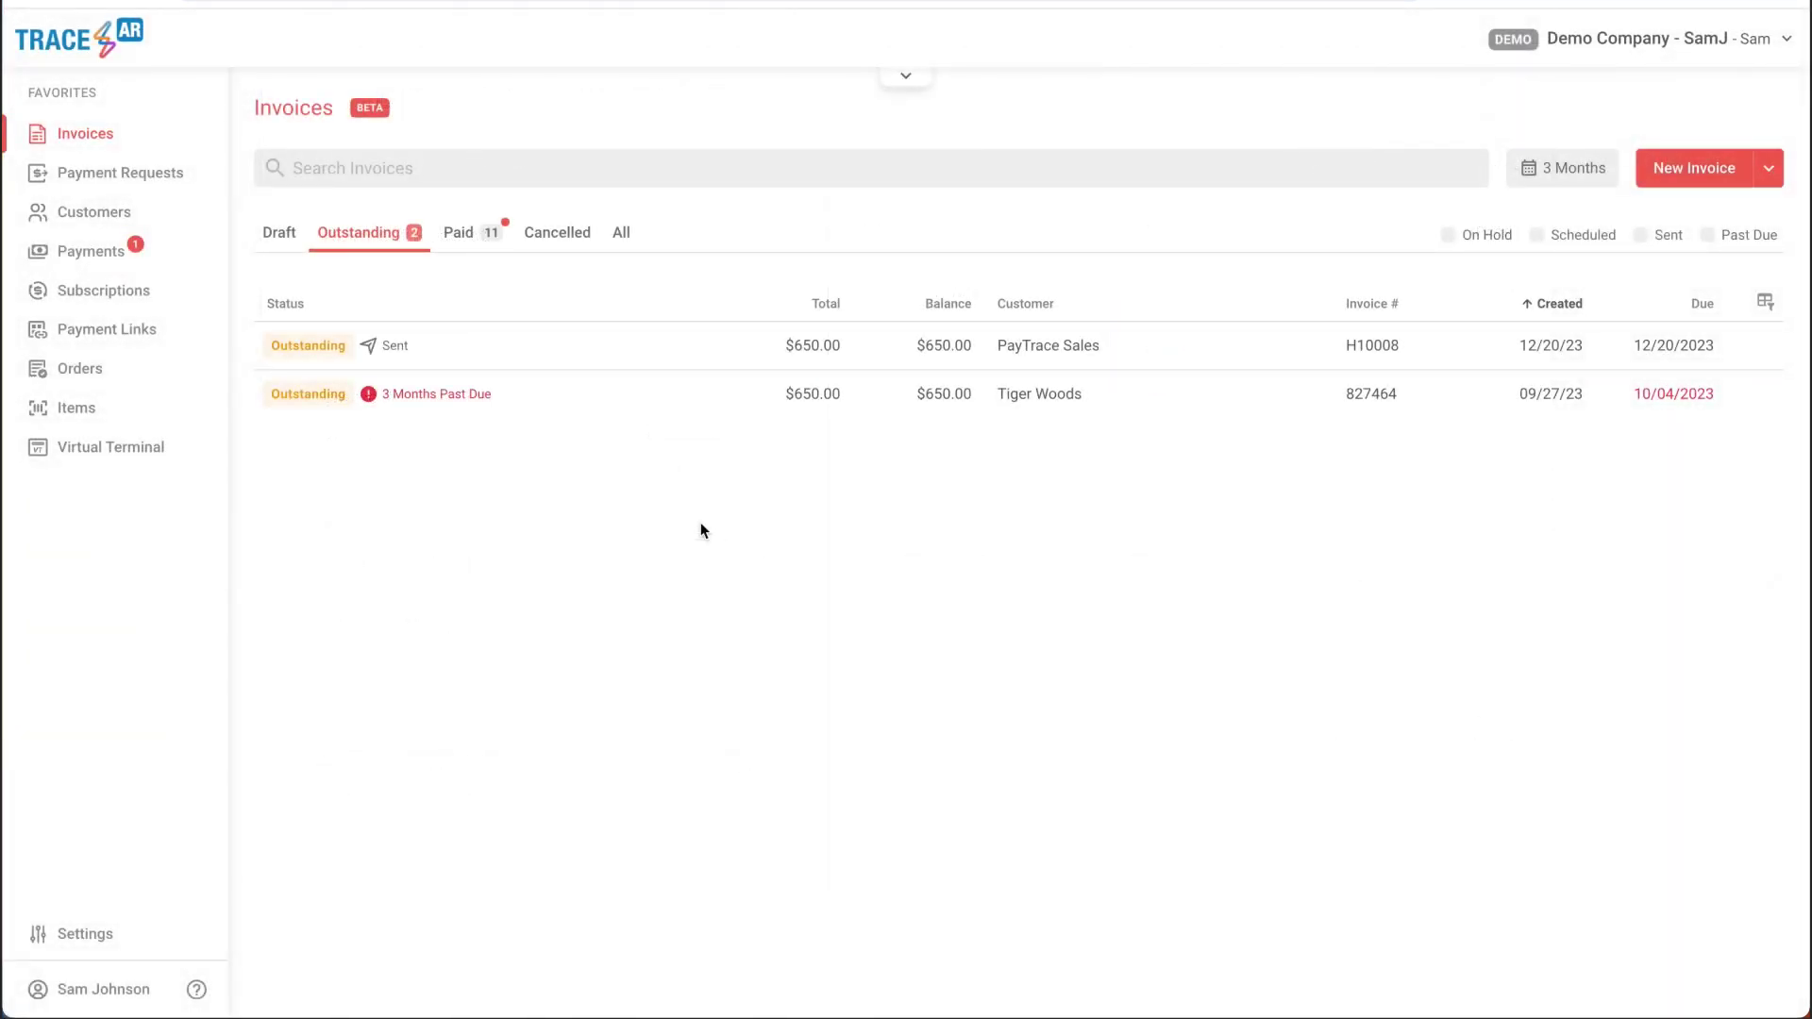
Review paid invoice 973842's details and history in the Paid list, then close the panel
click(470, 236)
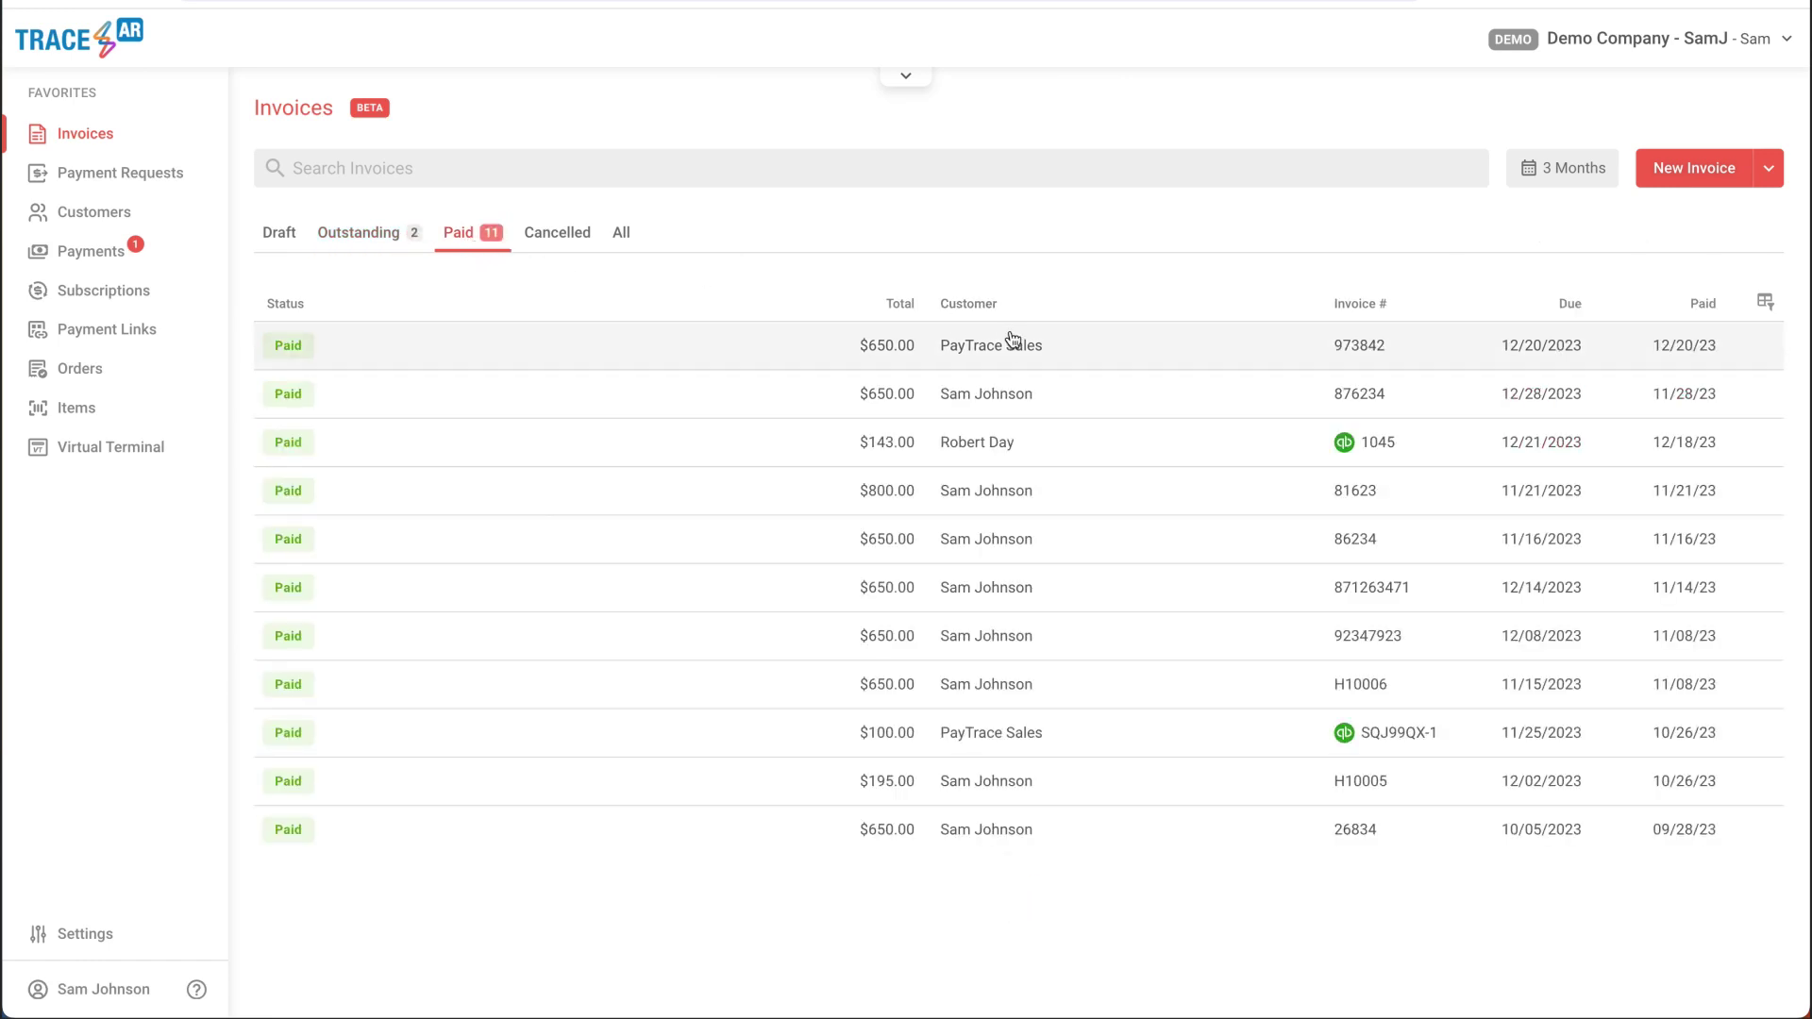
click(873, 361)
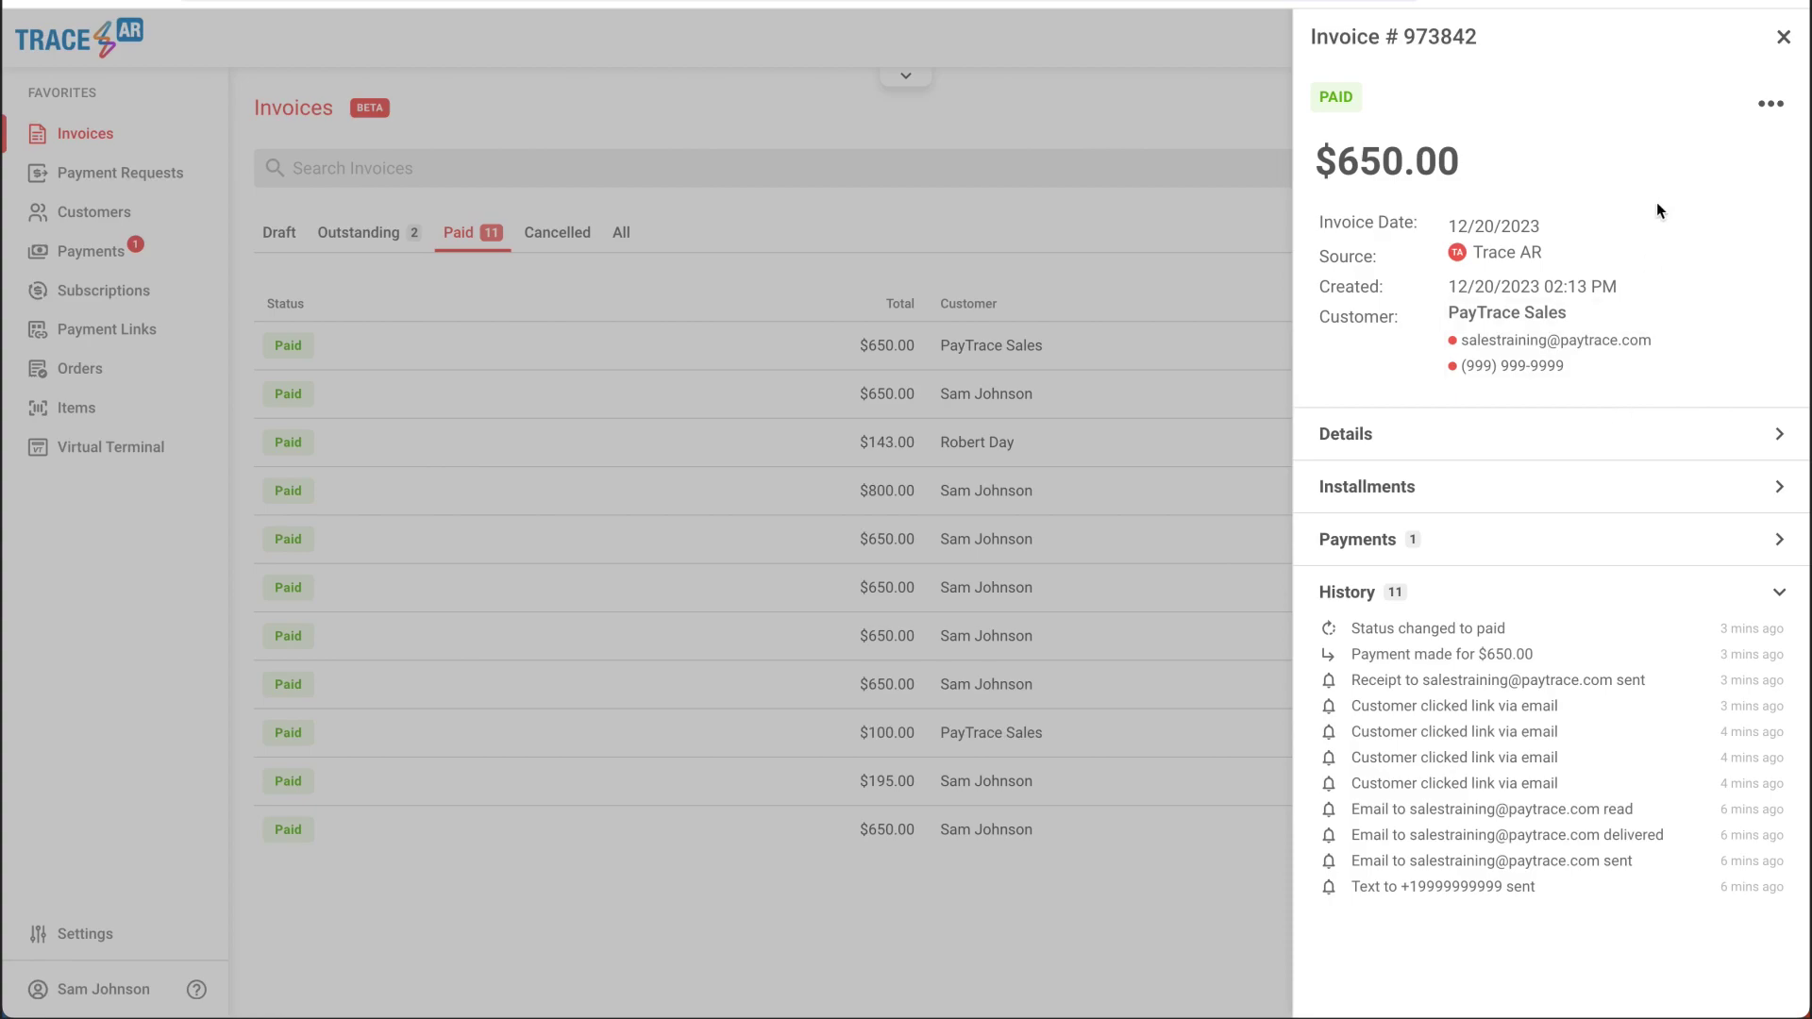
click(1785, 37)
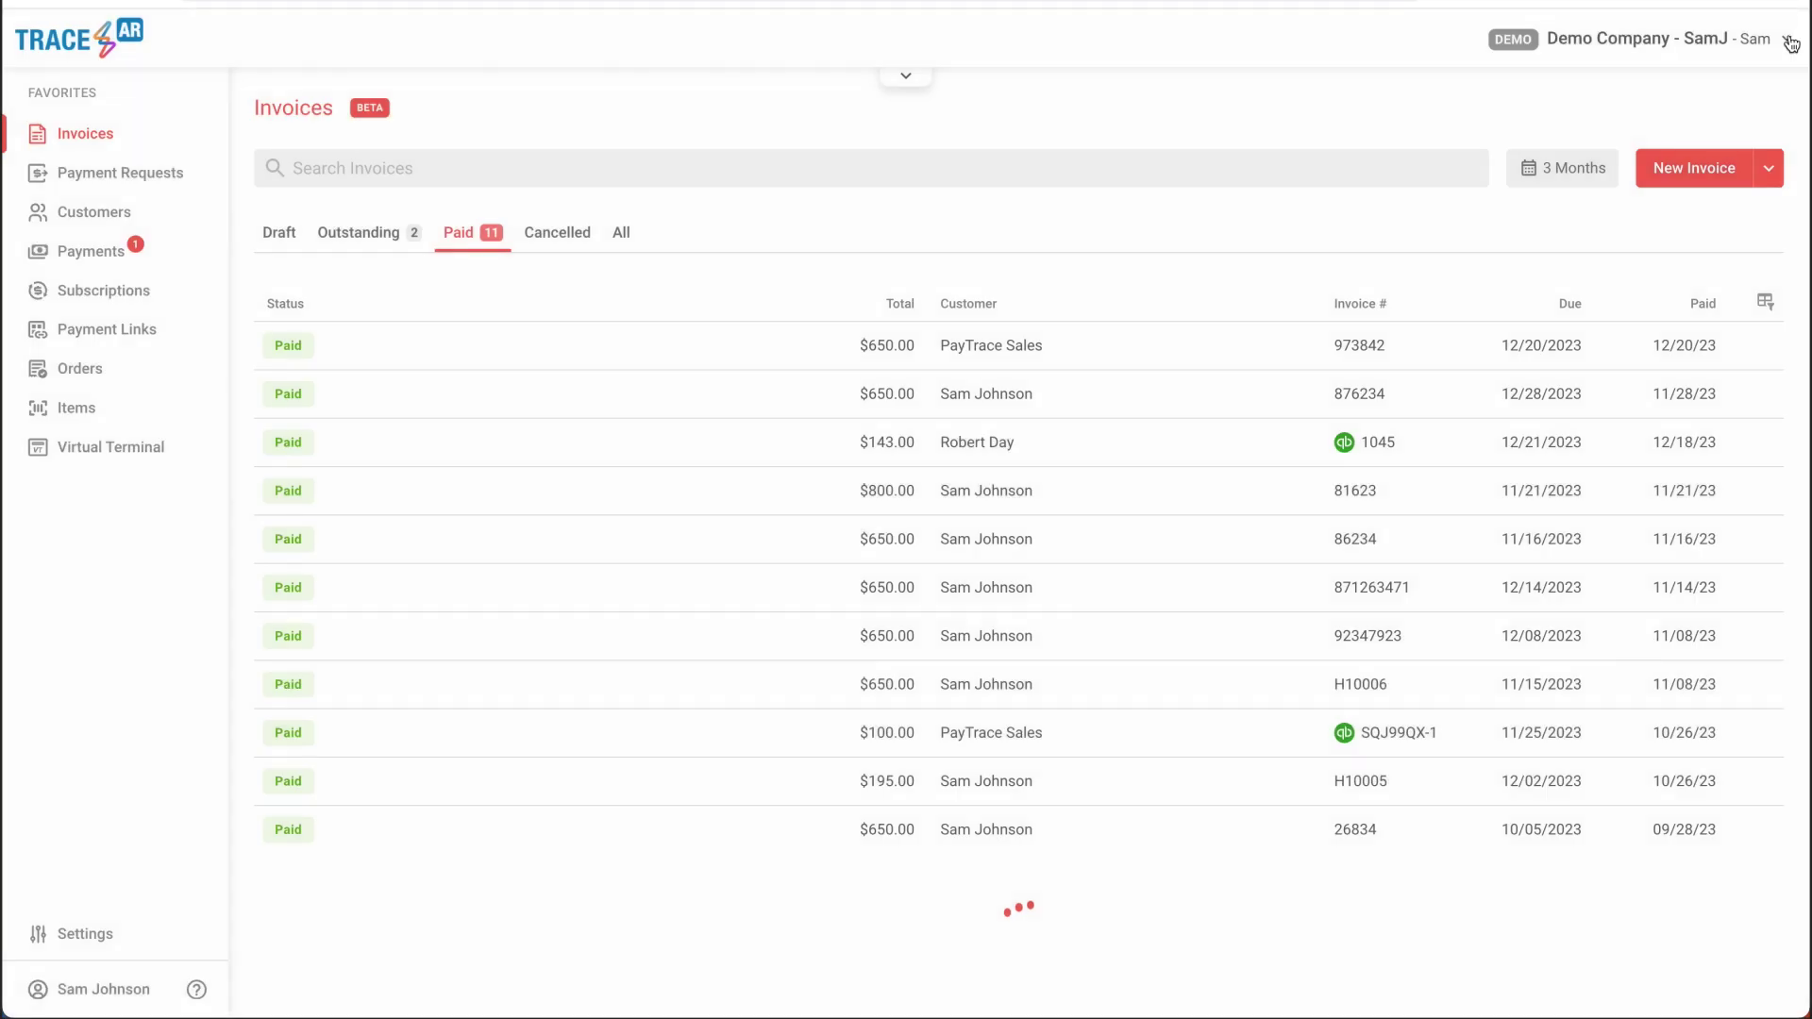